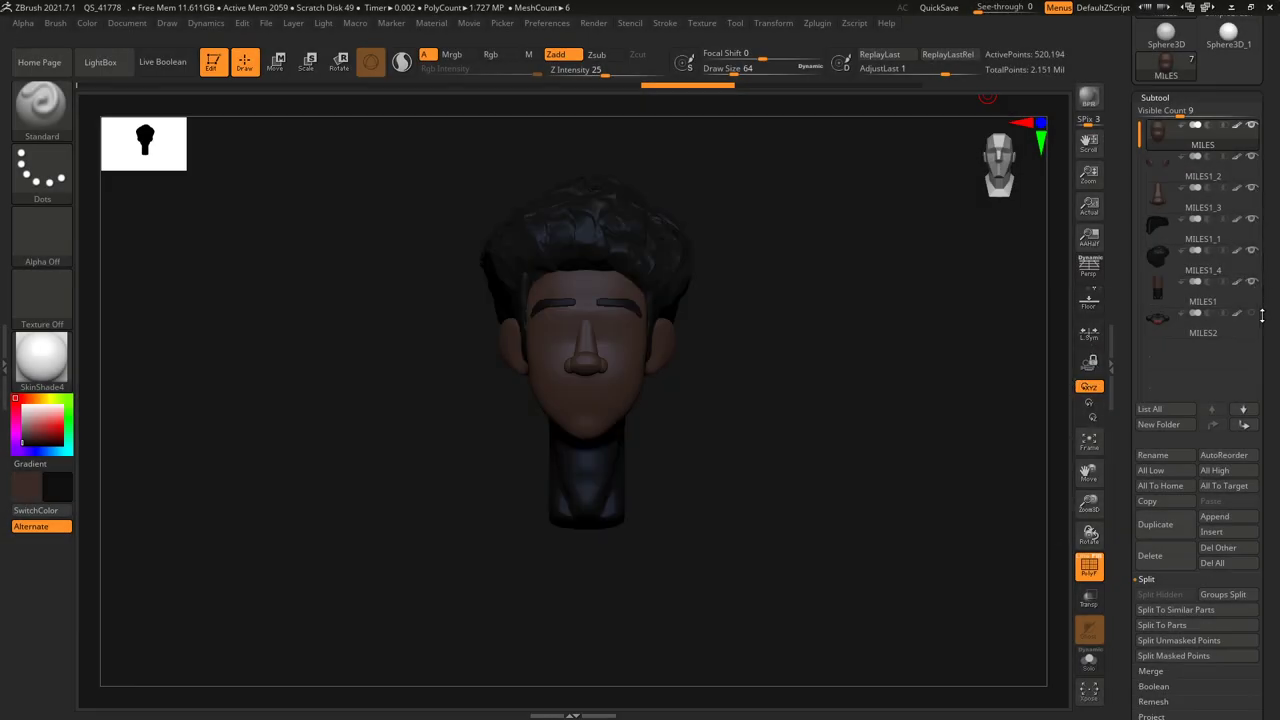
Step: Reveal the torso subtool under the head, turn the bust, and assign NewMat01 to MILES
click(1251, 313)
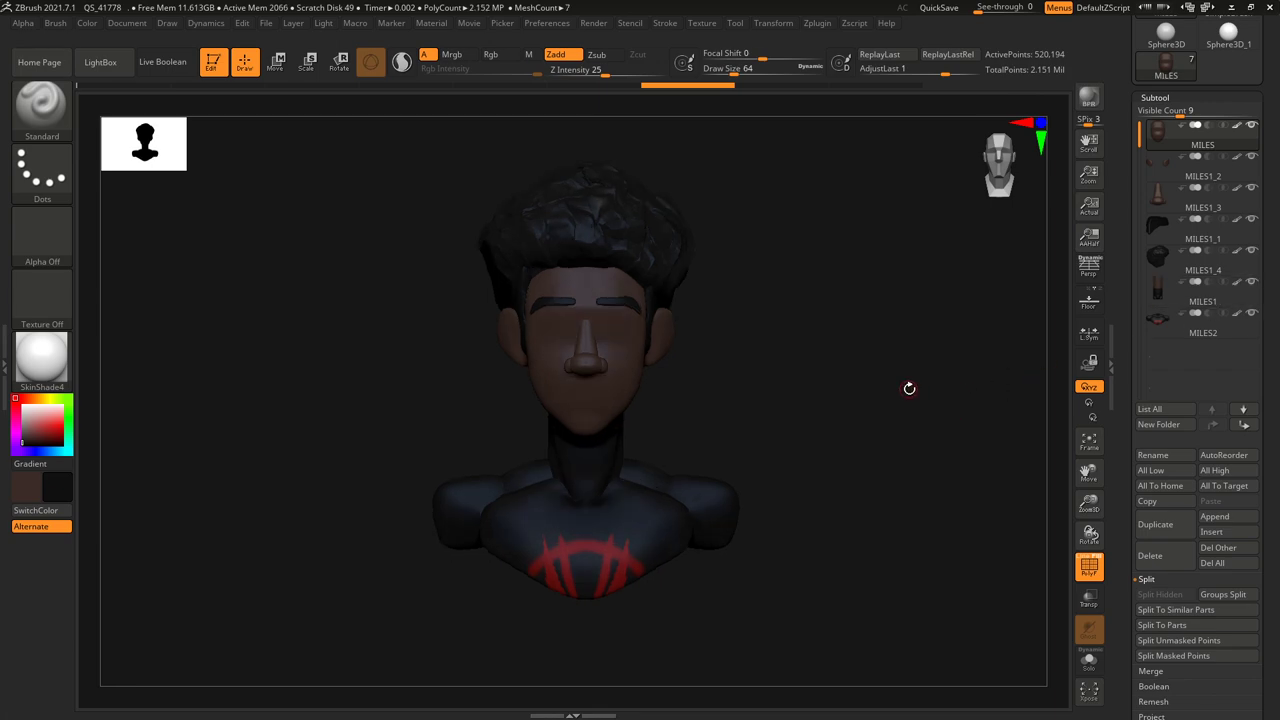
drag(909, 388, 1190, 409)
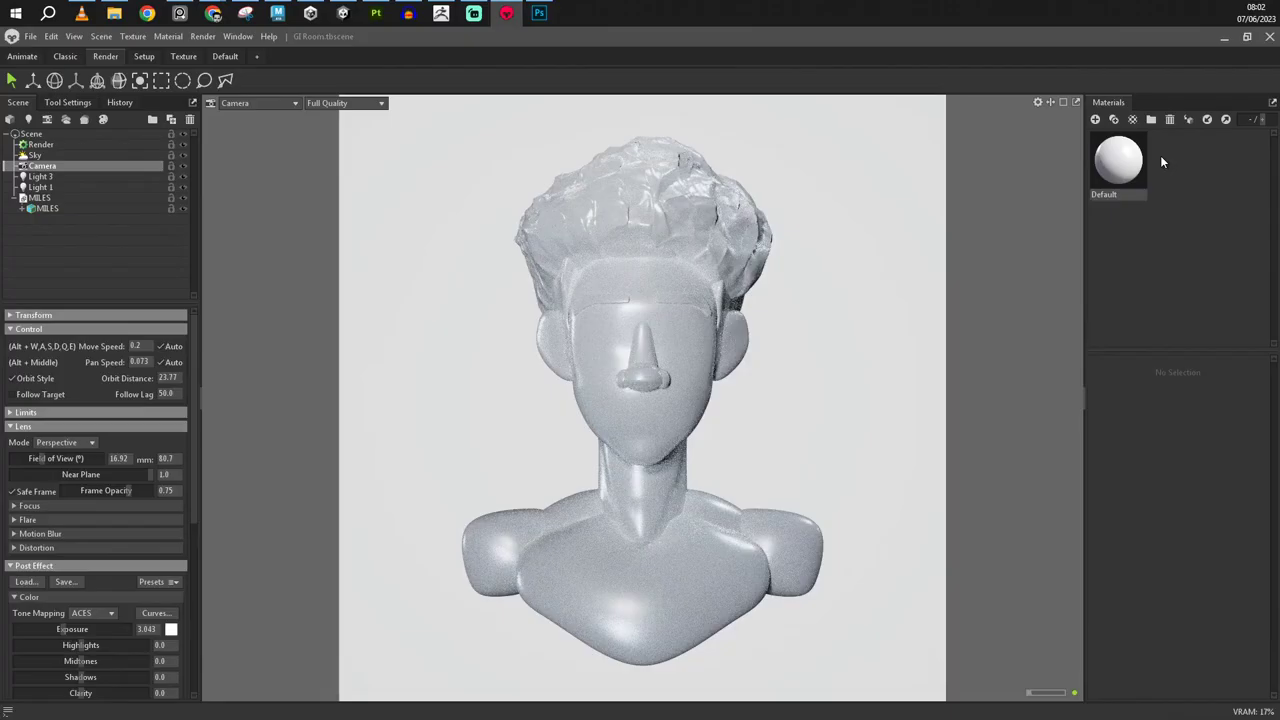
drag(1178, 160, 47, 165)
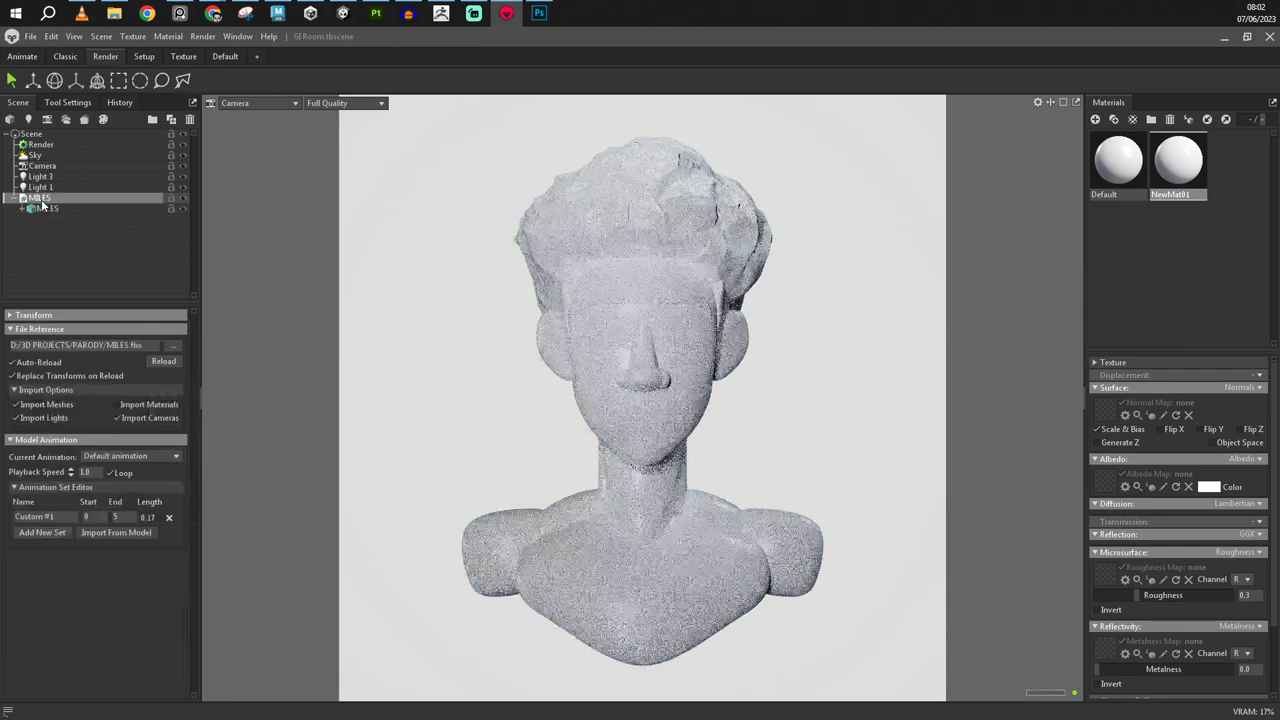
Step: Switch the material's microsurface to Gloss and apply a warm arched-hall sky preset
click(1262, 556)
click(1235, 572)
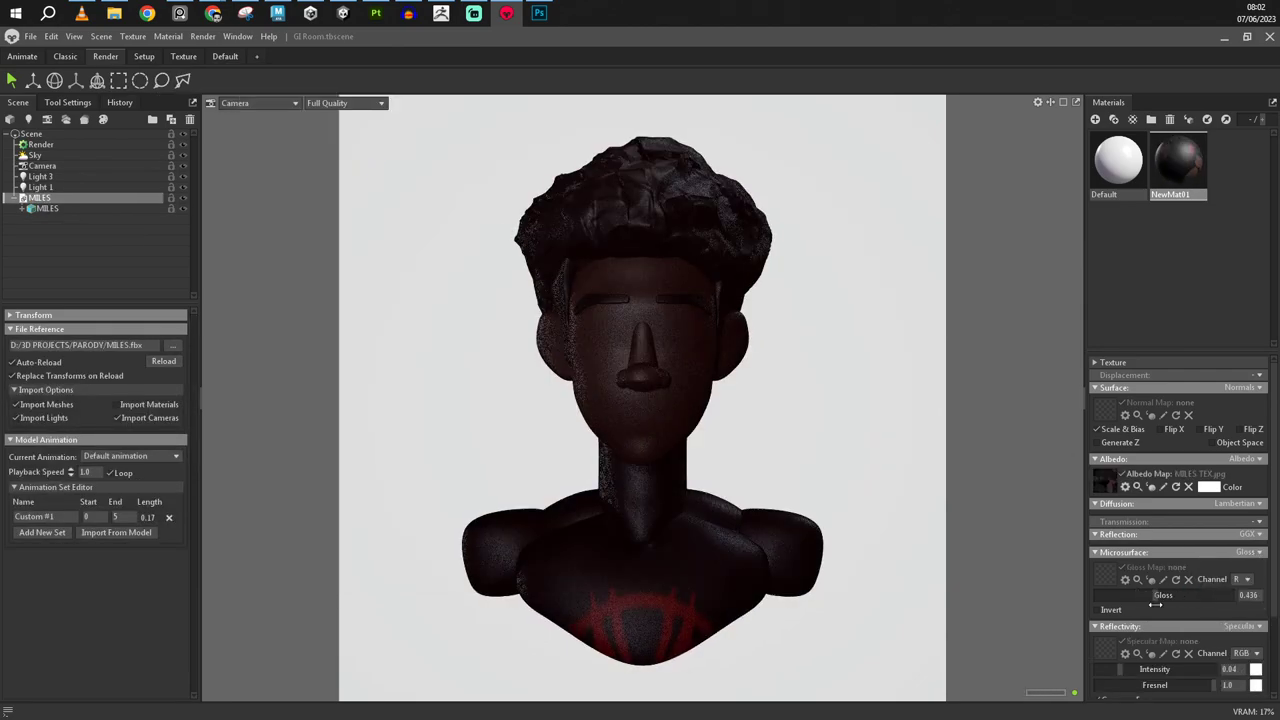
click(40, 187)
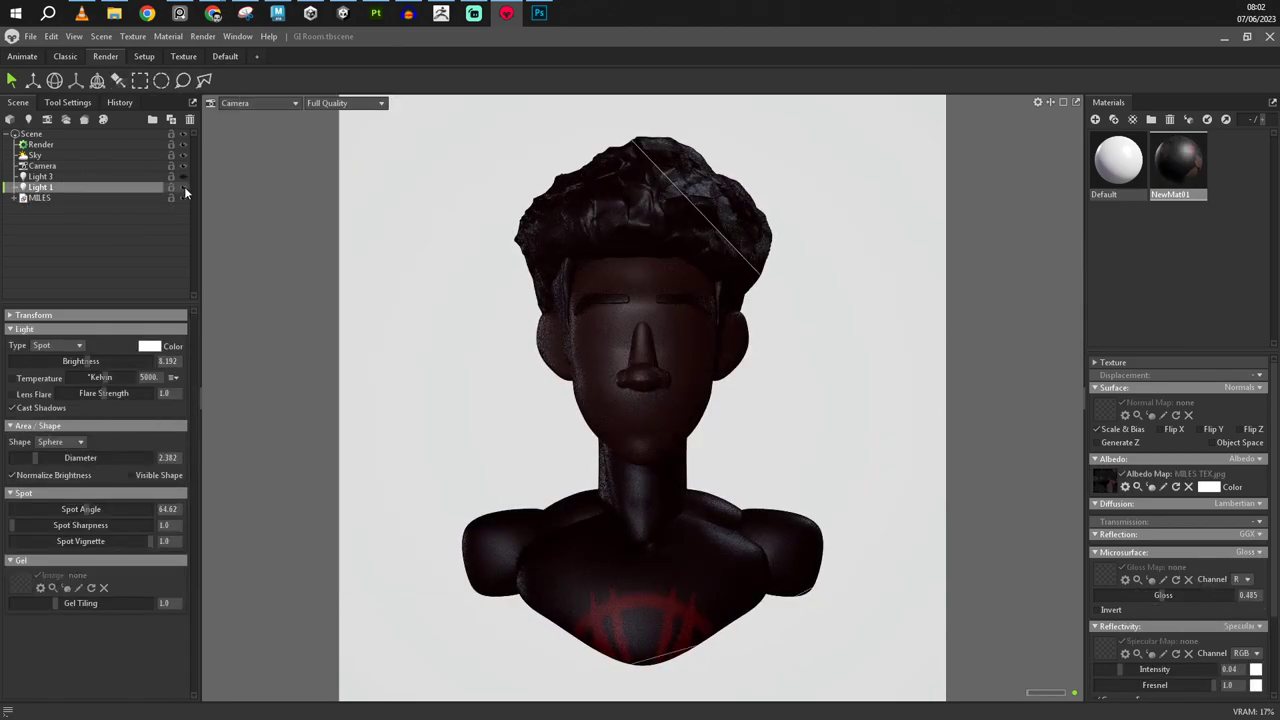
click(449, 415)
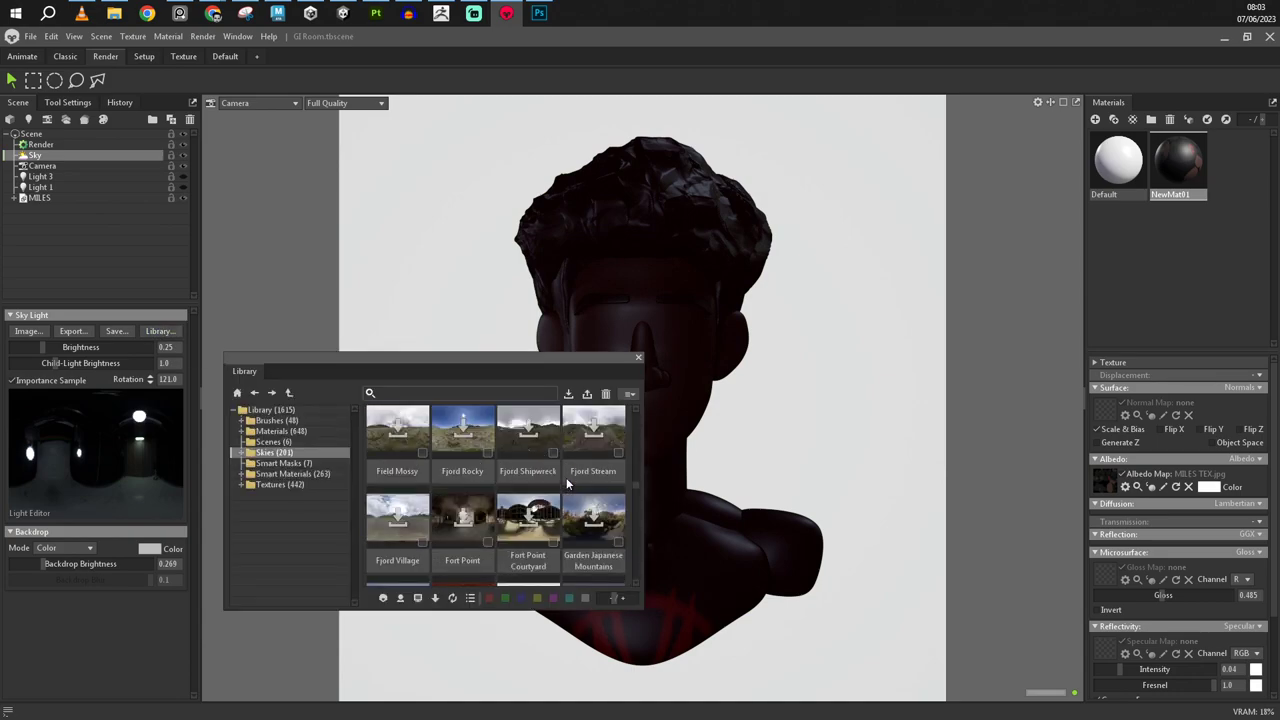
double_click(566, 479)
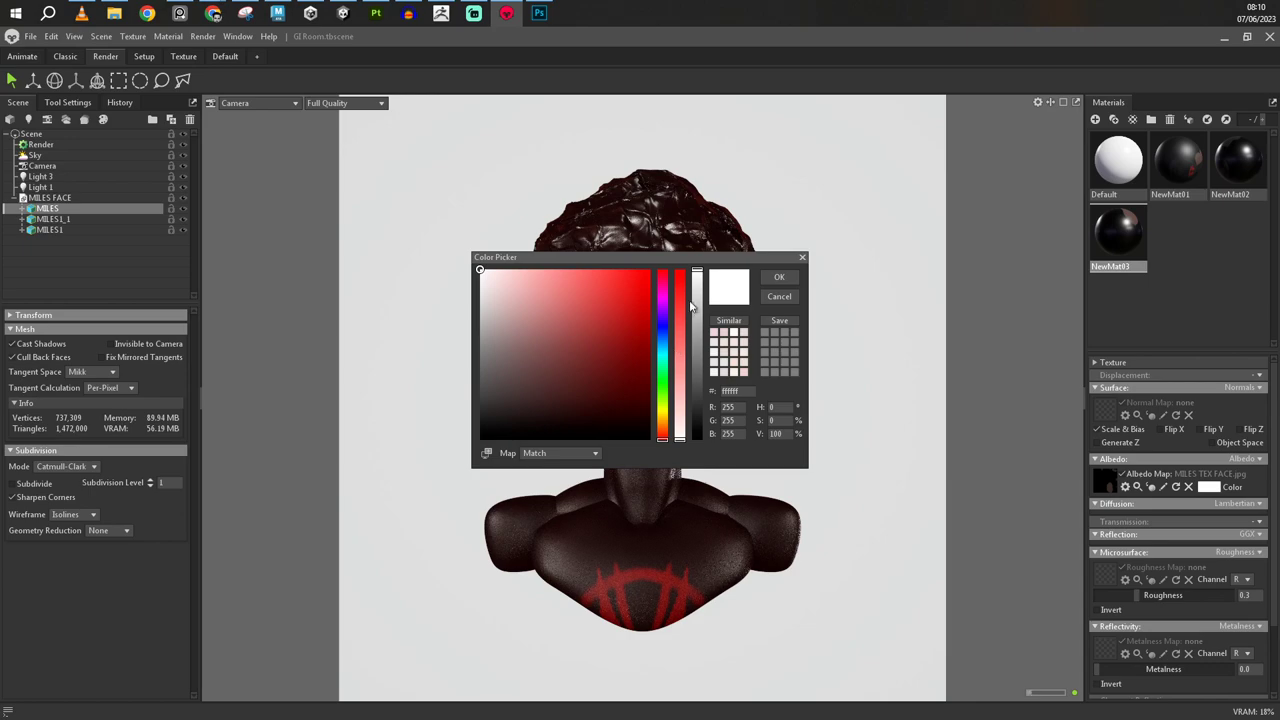
Step: Set the sky's backdrop colour to dark red
click(35, 155)
click(150, 548)
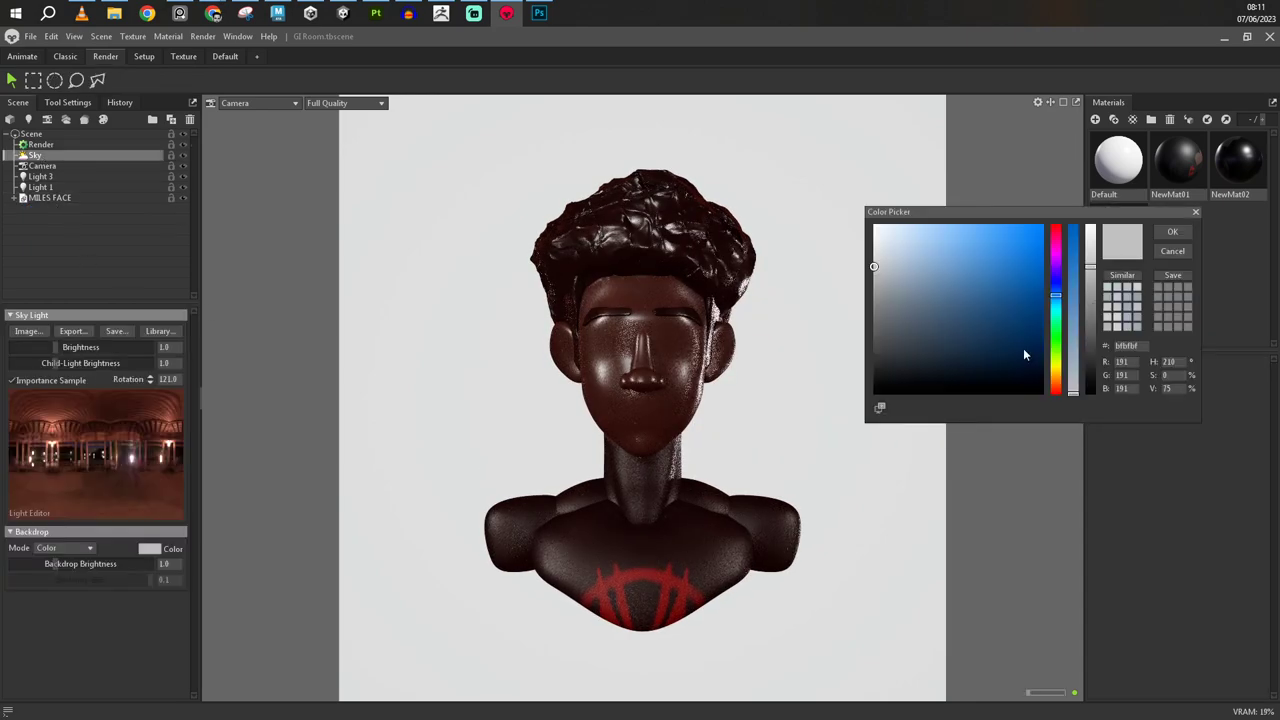
mouse_move(1023, 348)
mouse_down()
mouse_move(1091, 282)
mouse_move(1090, 362)
mouse_up()
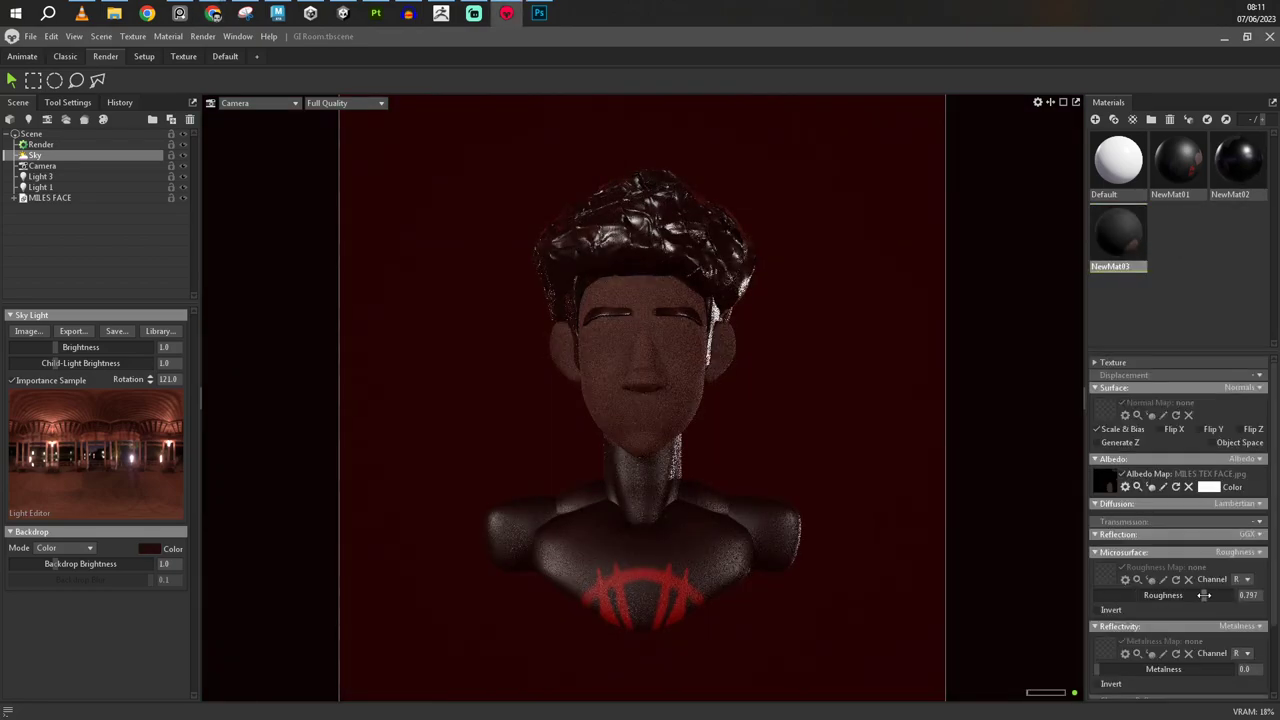
Step: Set the face material to Gloss and cut hair, face and body specular, hair intensity to 0.008
click(1245, 552)
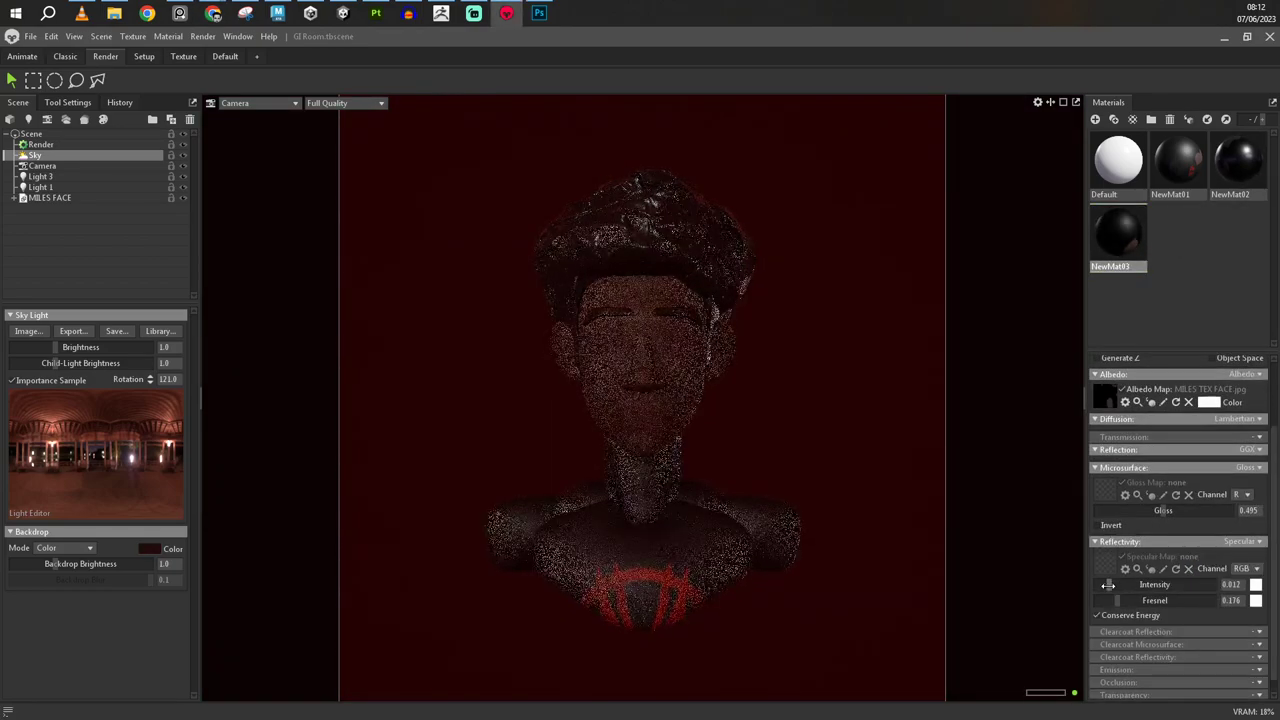
click(834, 246)
click(1238, 160)
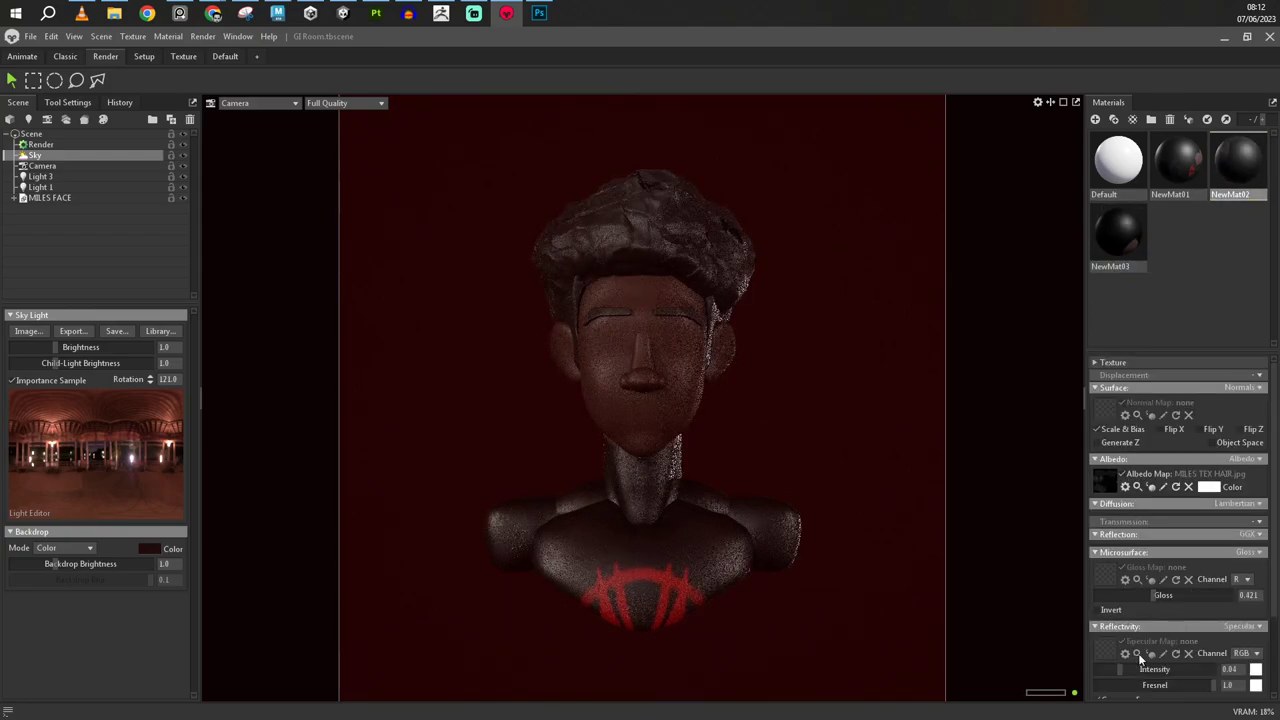
drag(1120, 668, 1107, 660)
click(1192, 294)
click(1118, 235)
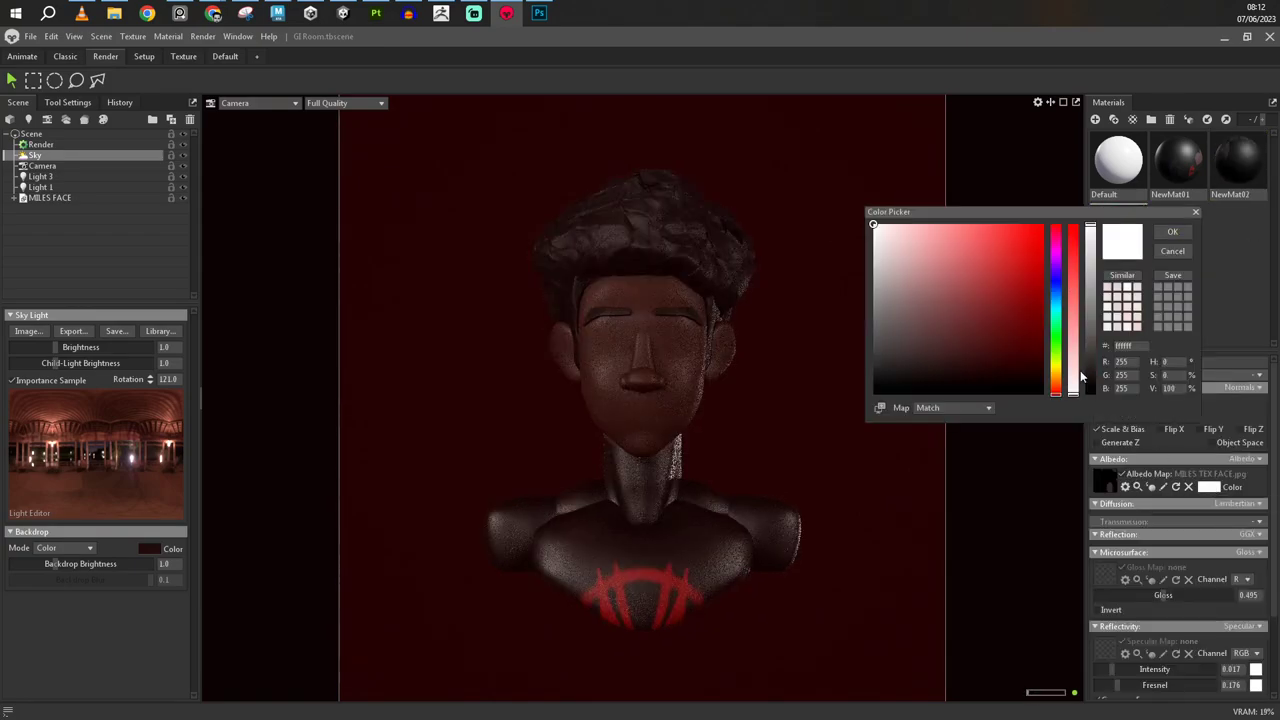
click(1197, 180)
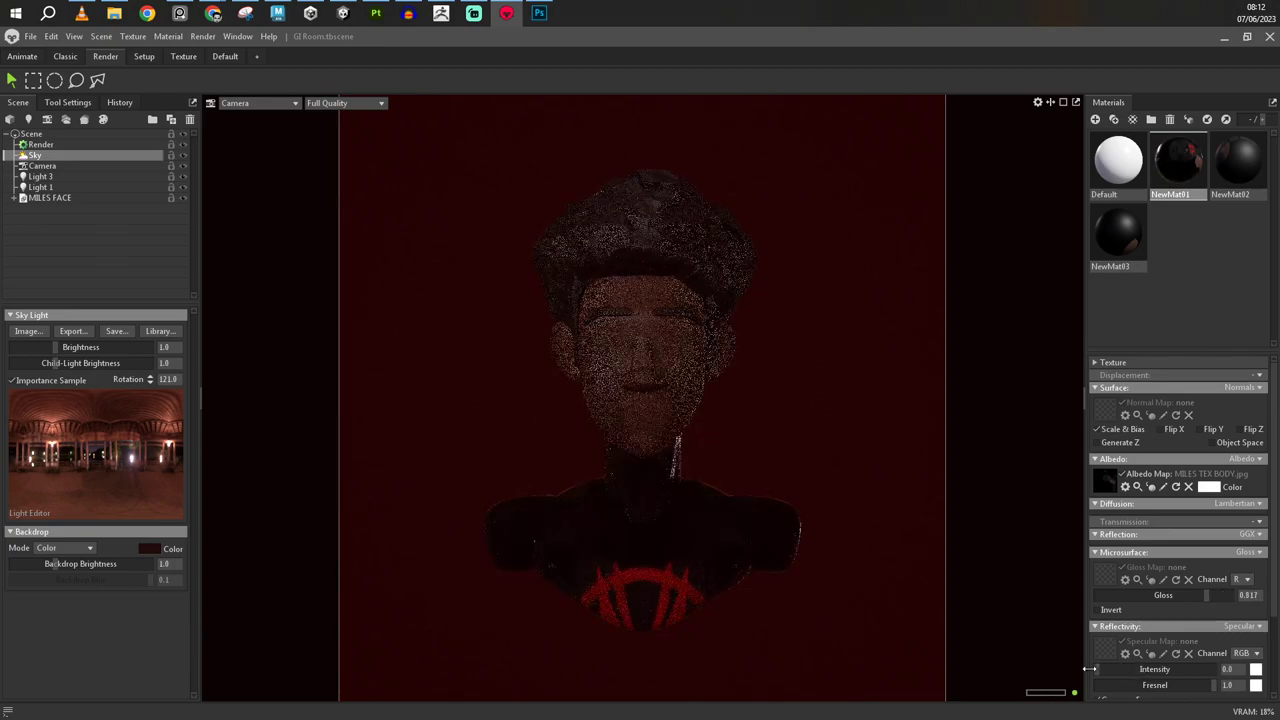
click(1193, 287)
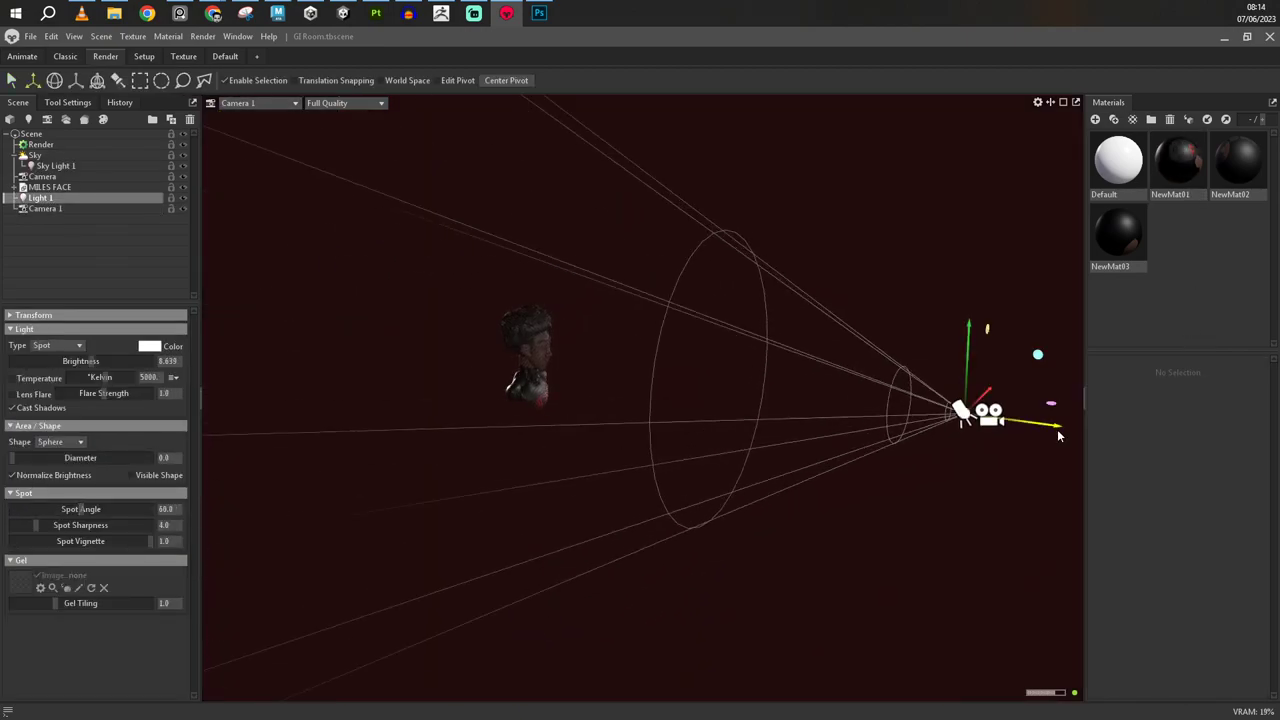
Step: Make Light 1 a blue spotlight on the head with brightness 10.02
mouse_move(1059, 435)
mouse_down()
mouse_move(680, 484)
mouse_move(980, 289)
mouse_up()
click(1165, 232)
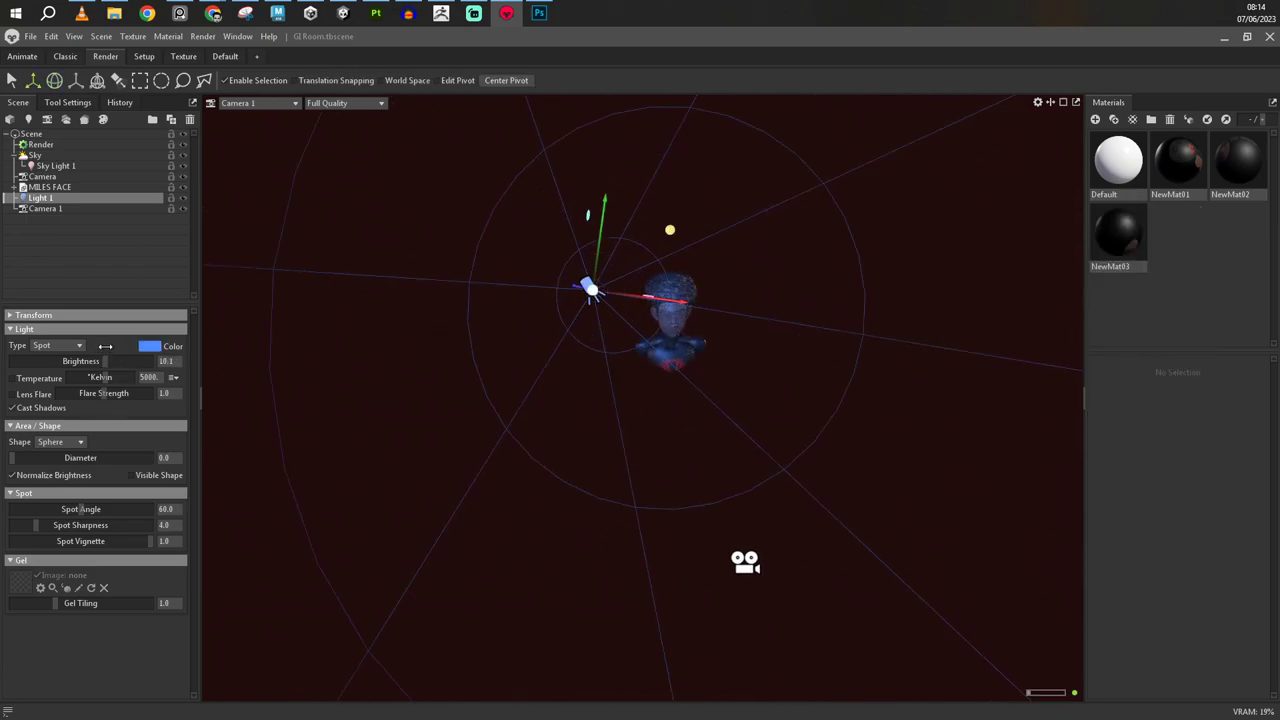
click(250, 103)
click(320, 126)
mouse_move(100, 377)
mouse_down()
mouse_move(117, 377)
mouse_move(57, 377)
mouse_up()
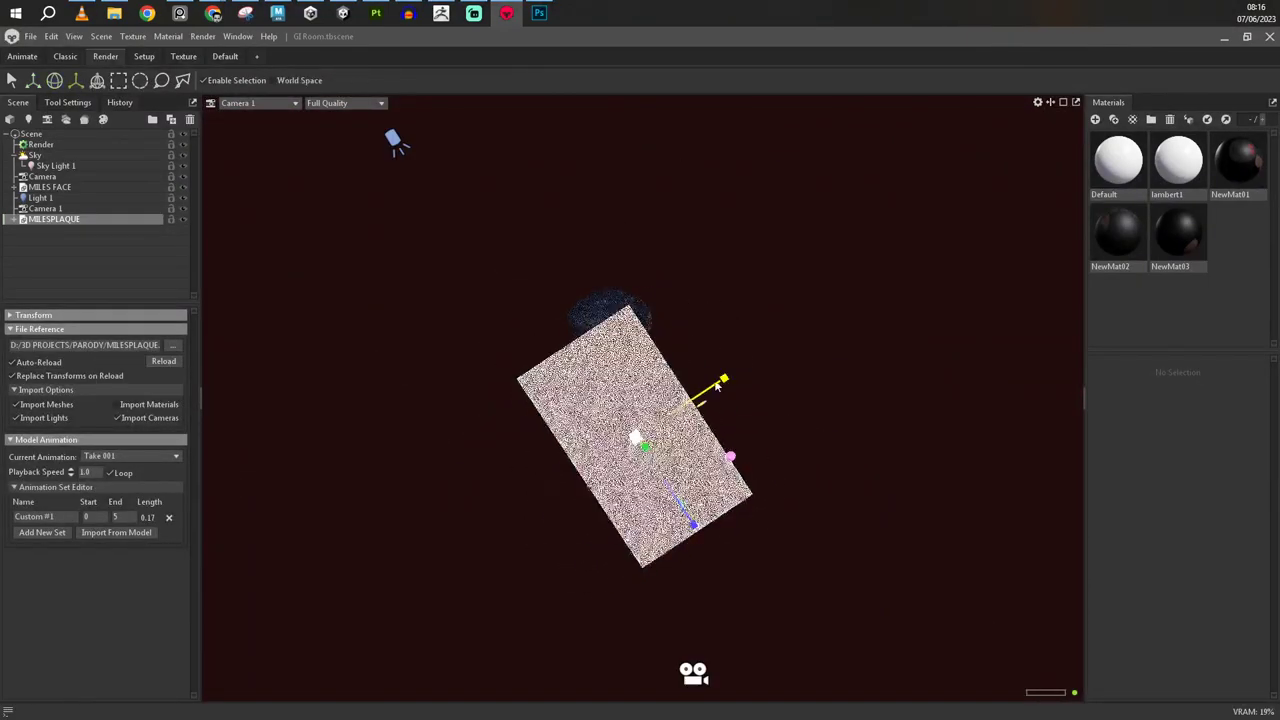
Step: Move the small blocker plane up and left toward the plaque, then view through the main camera
drag(527, 276, 521, 305)
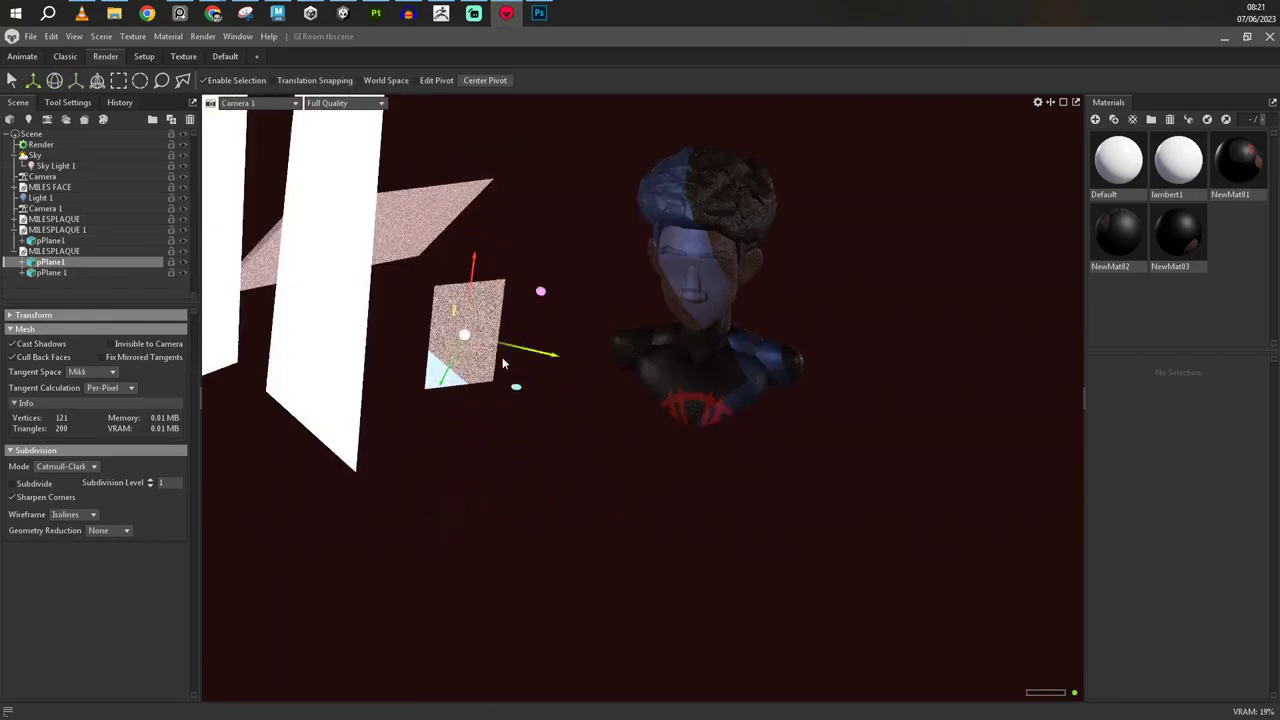
drag(503, 364, 441, 337)
click(260, 103)
click(320, 113)
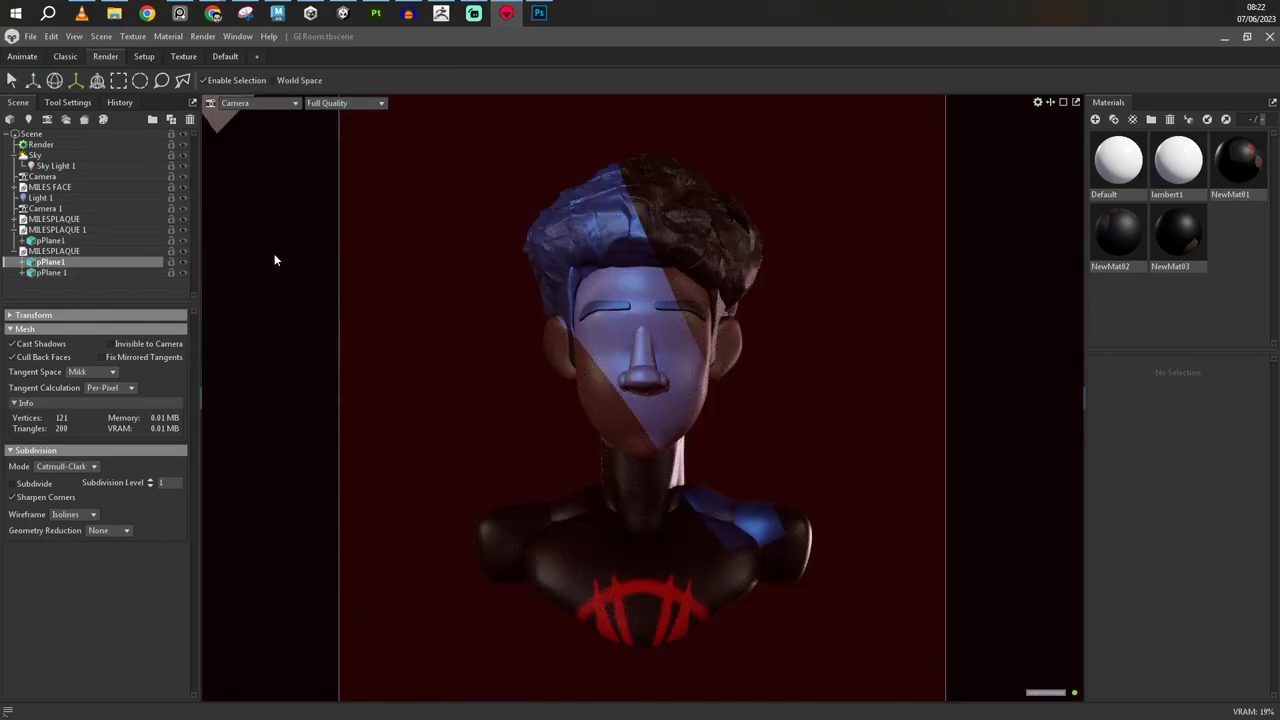
Step: Change Sky Light 1's colour to light blue
click(55, 165)
click(149, 345)
drag(1056, 232, 1056, 280)
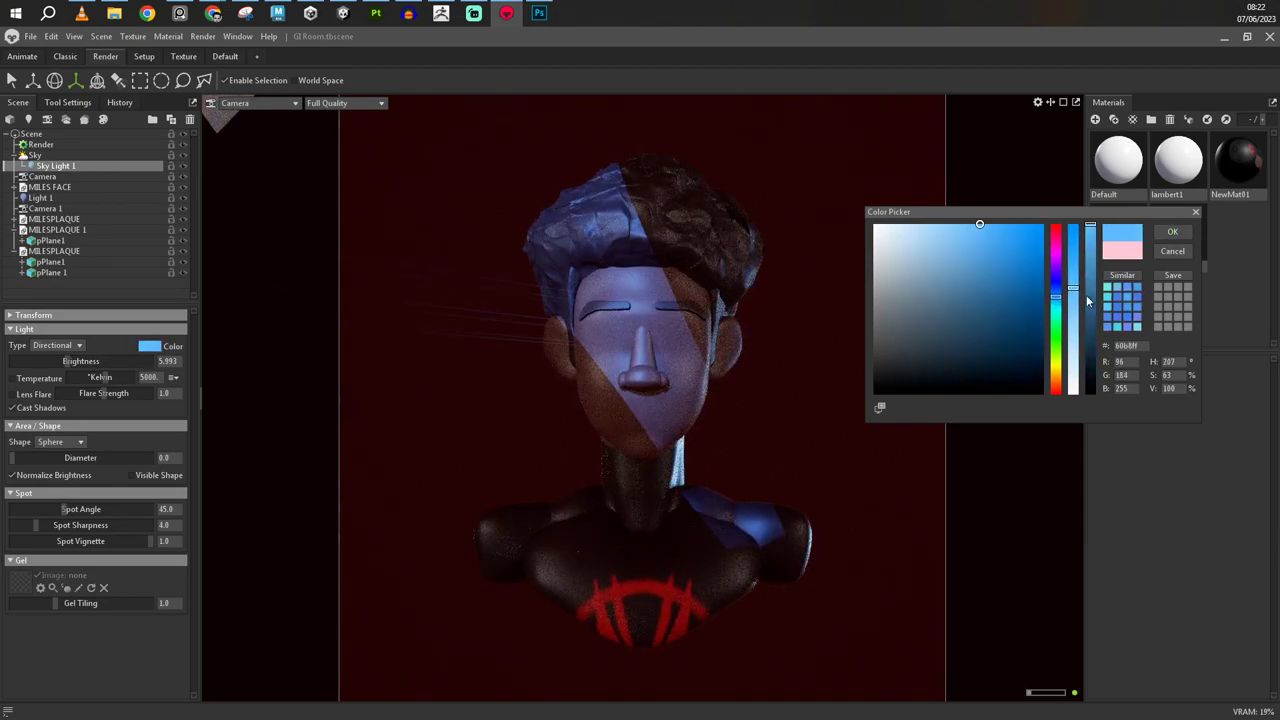
click(1172, 231)
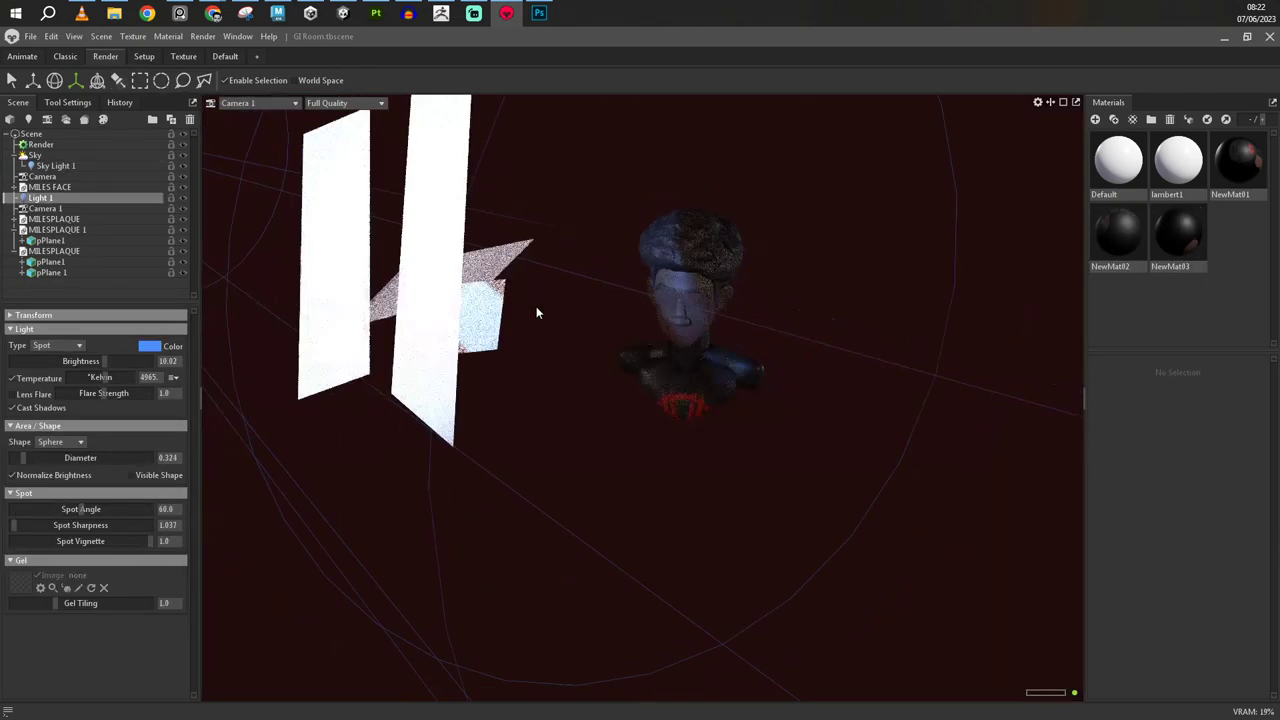
Step: Add a red spotlight, Light 2, and view the scene through Camera 1
click(108, 120)
click(152, 346)
click(1078, 237)
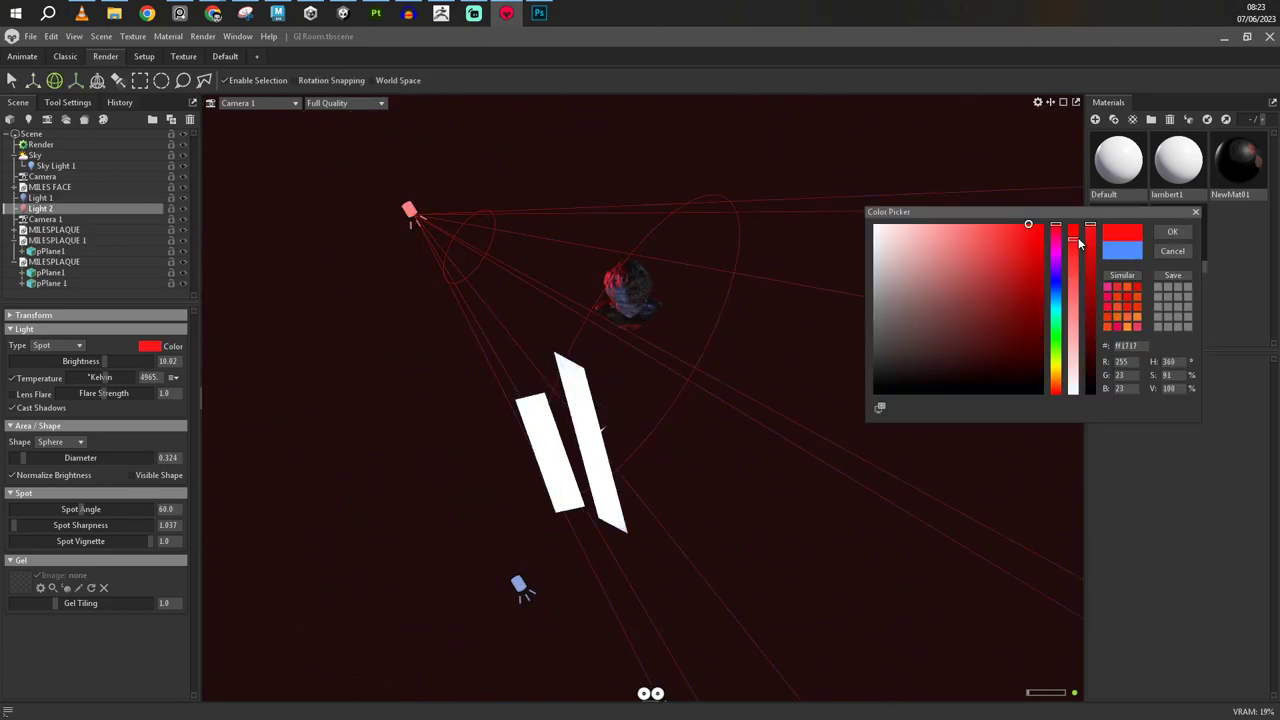
click(250, 103)
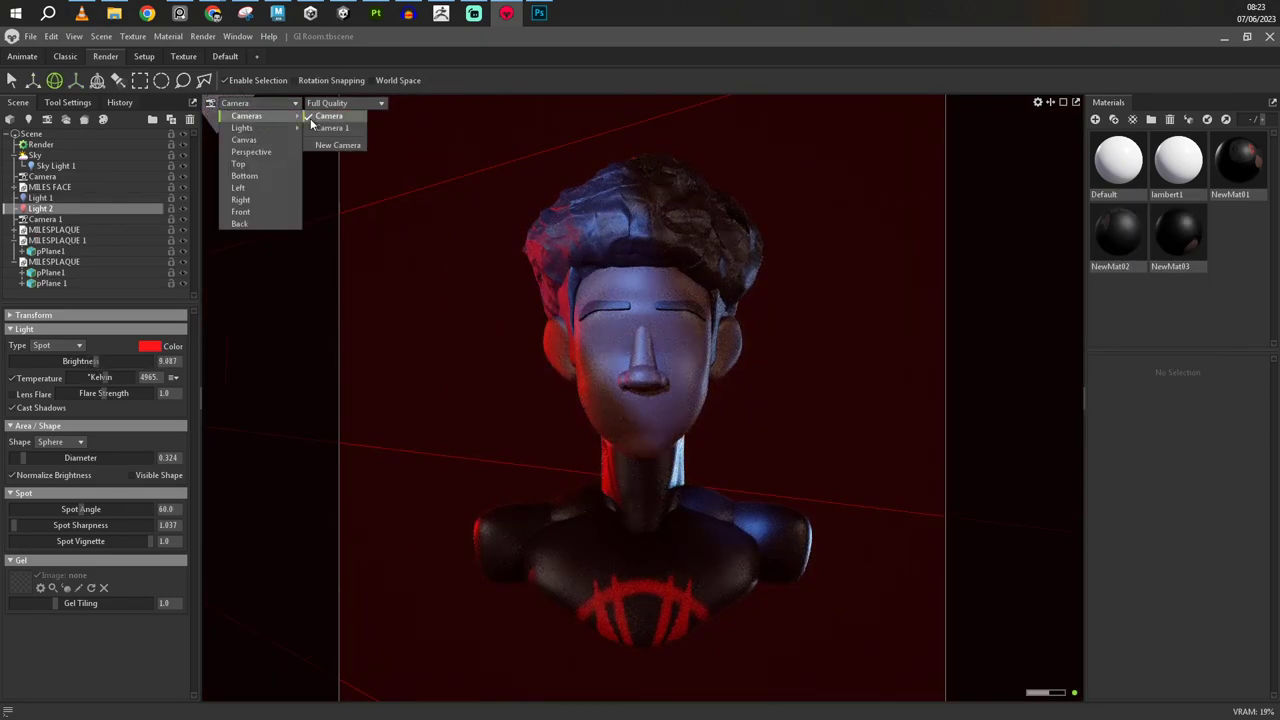
click(330, 129)
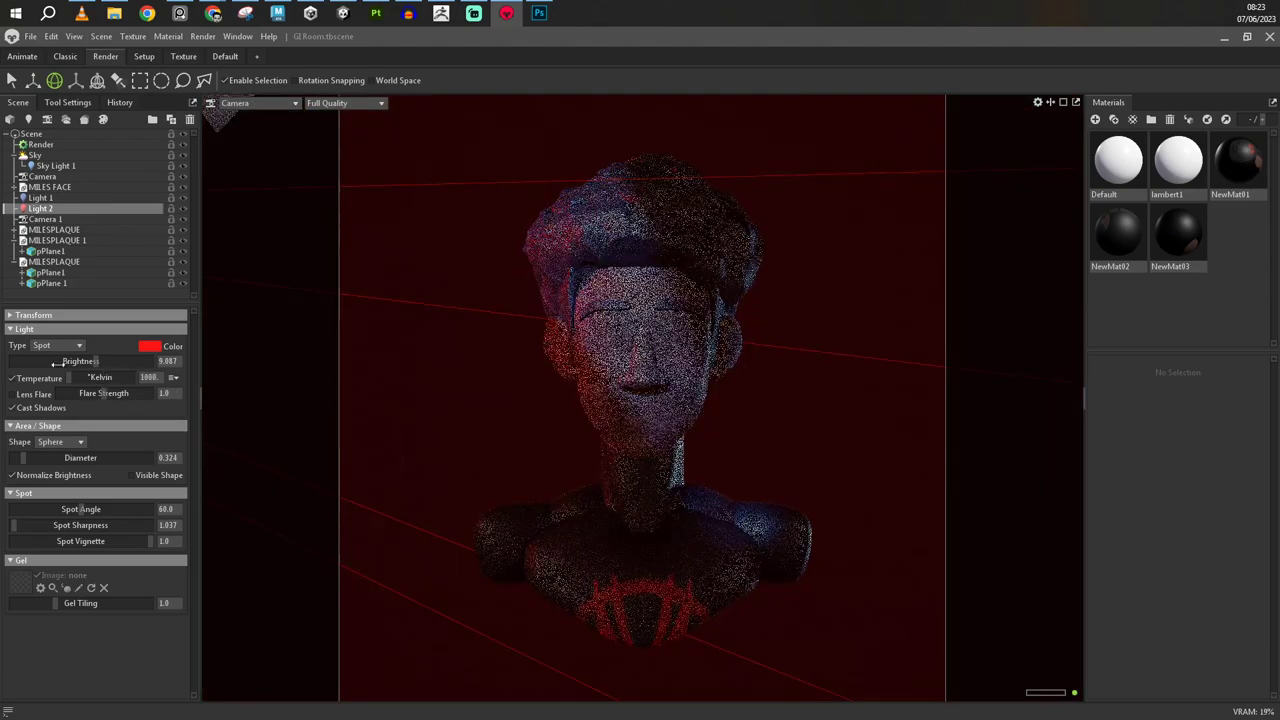
Step: Lower the hair material's gloss to 0.594
click(640, 330)
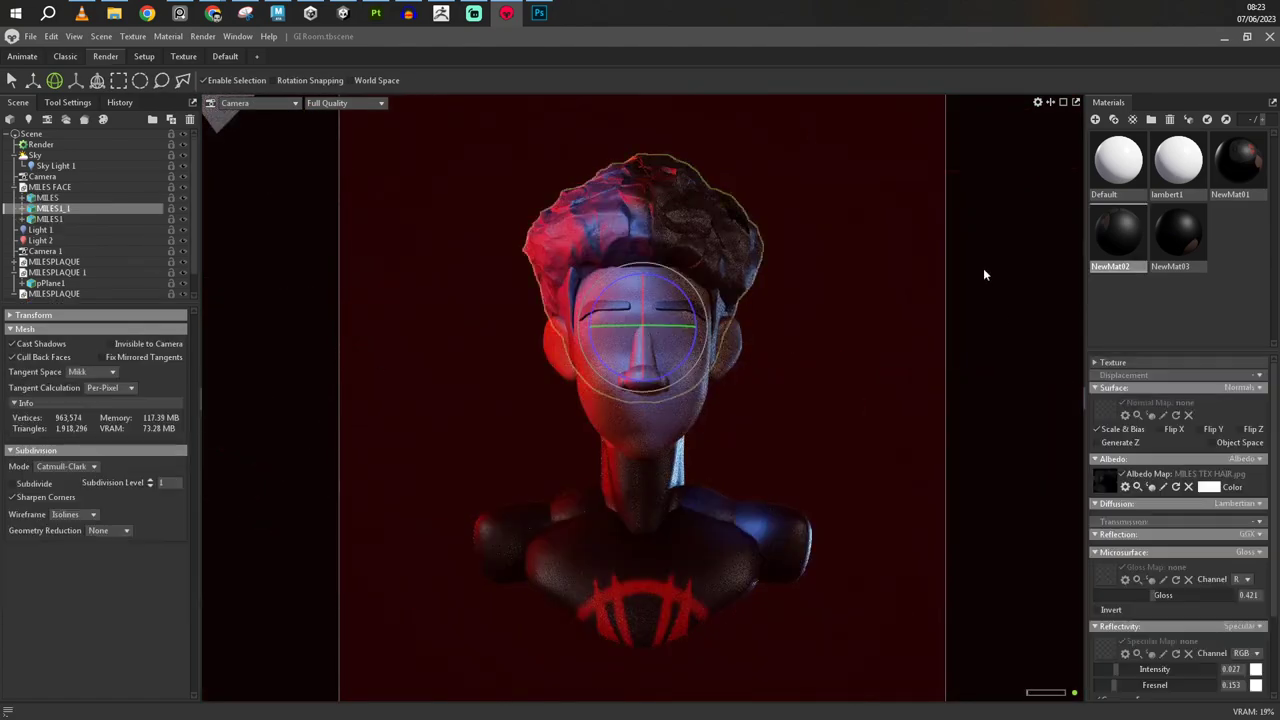
scroll(1103, 668, down, 2)
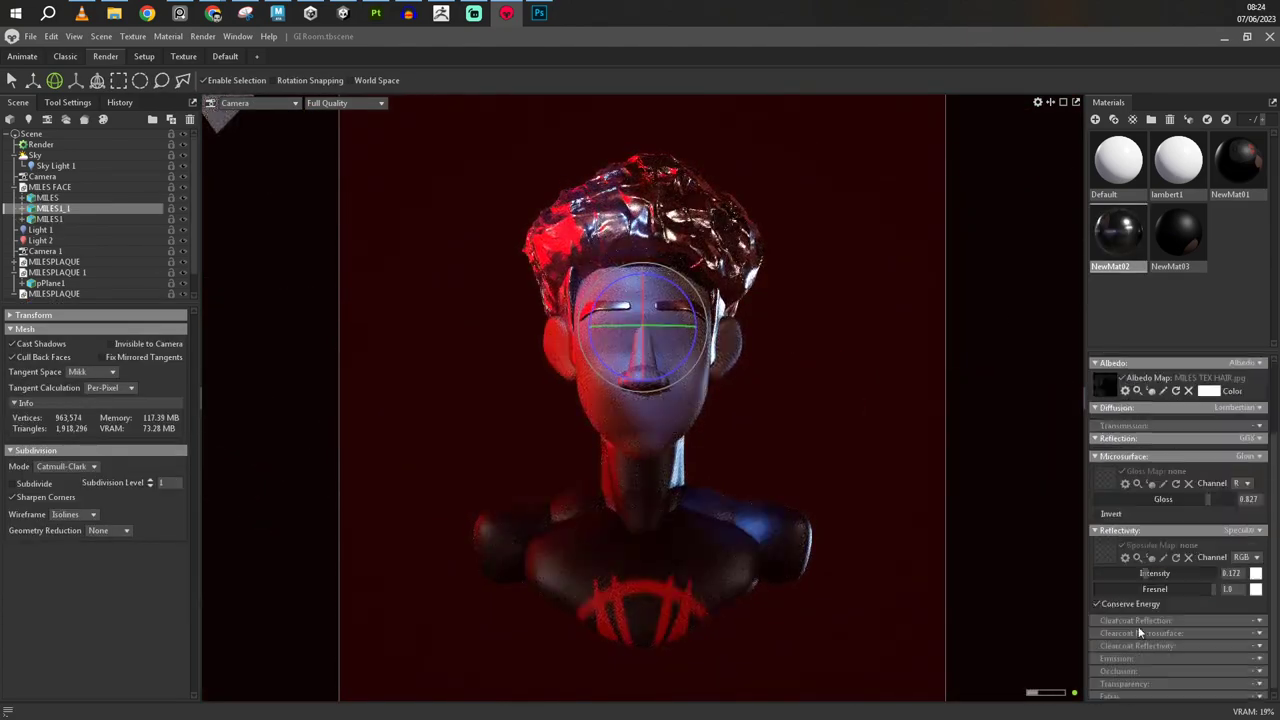
drag(1207, 499, 1155, 498)
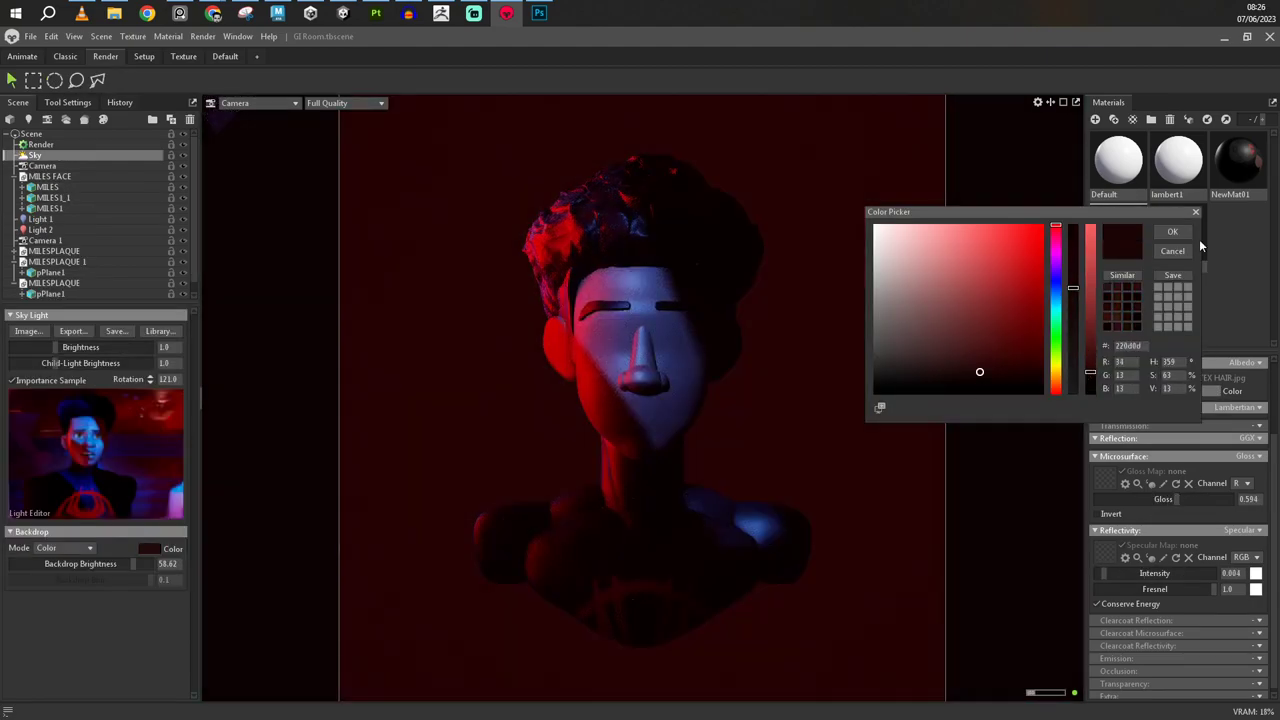
Step: Confirm the darker grey hair tint and set the backdrop to a blurred sky
click(1172, 251)
click(64, 548)
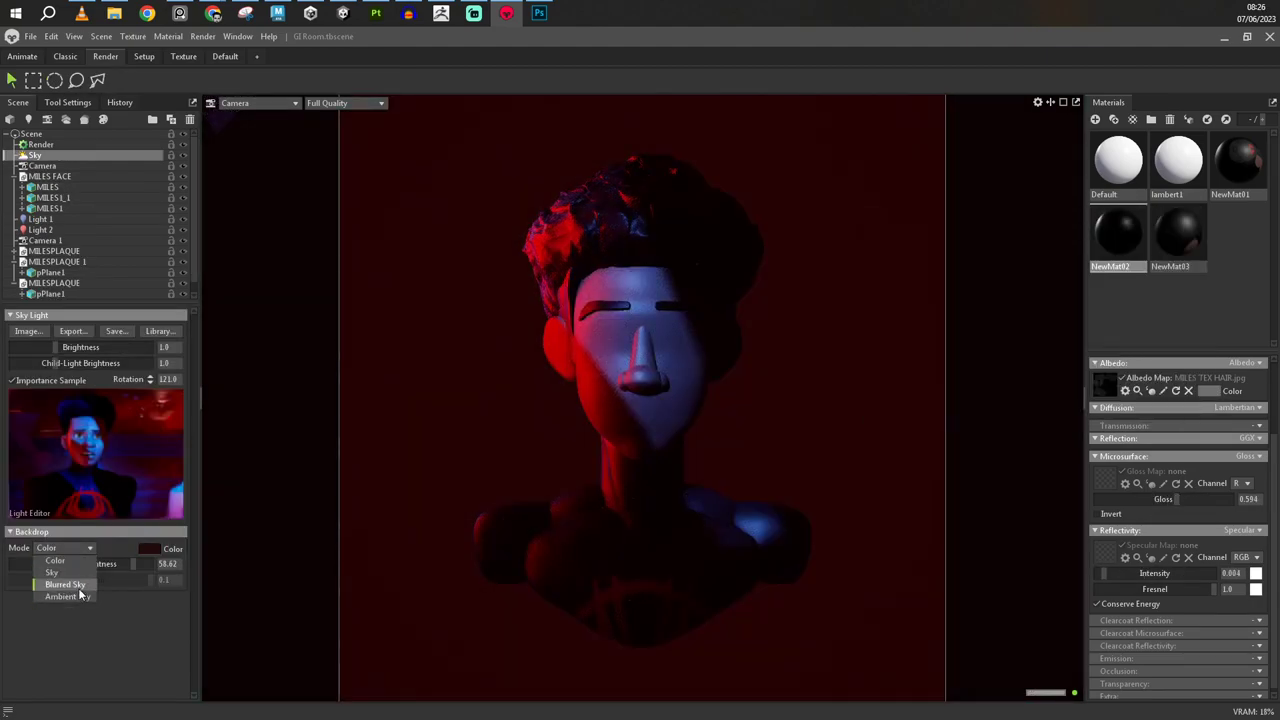
click(64, 596)
drag(55, 563, 76, 563)
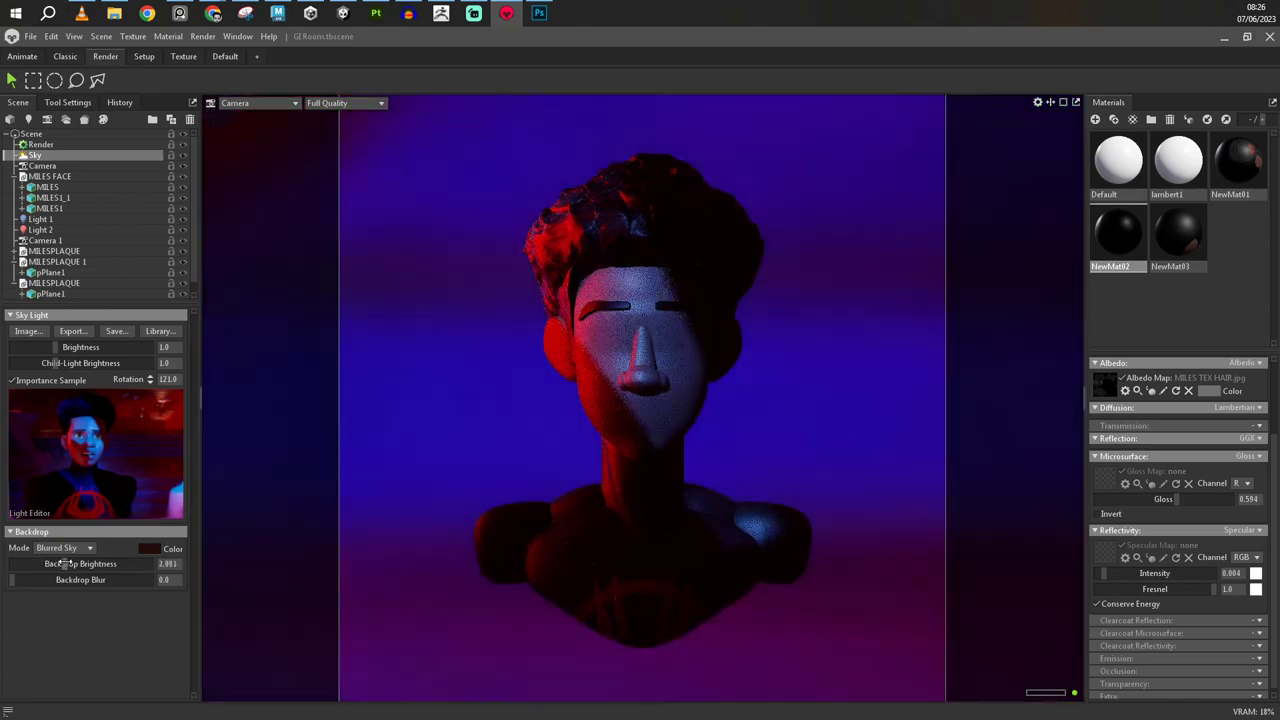
Step: Add and brighten sky lights on the face, including Sky Light 2
click(86, 430)
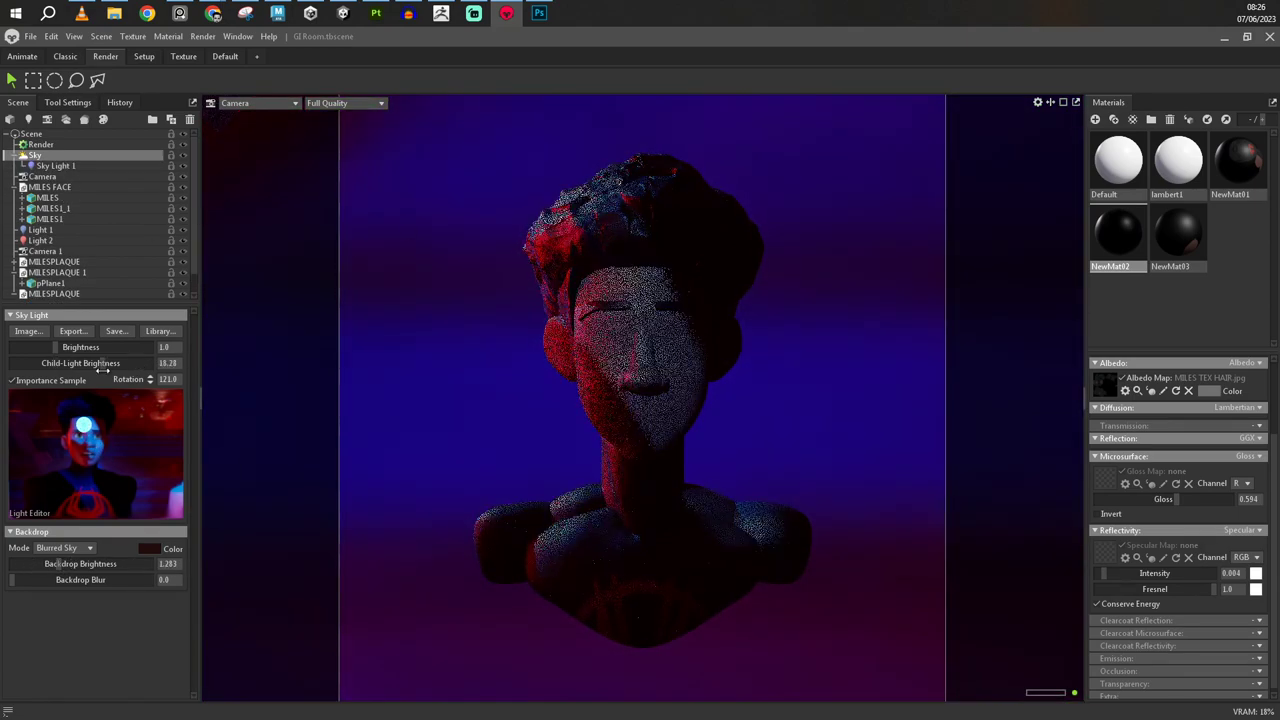
drag(70, 347, 30, 388)
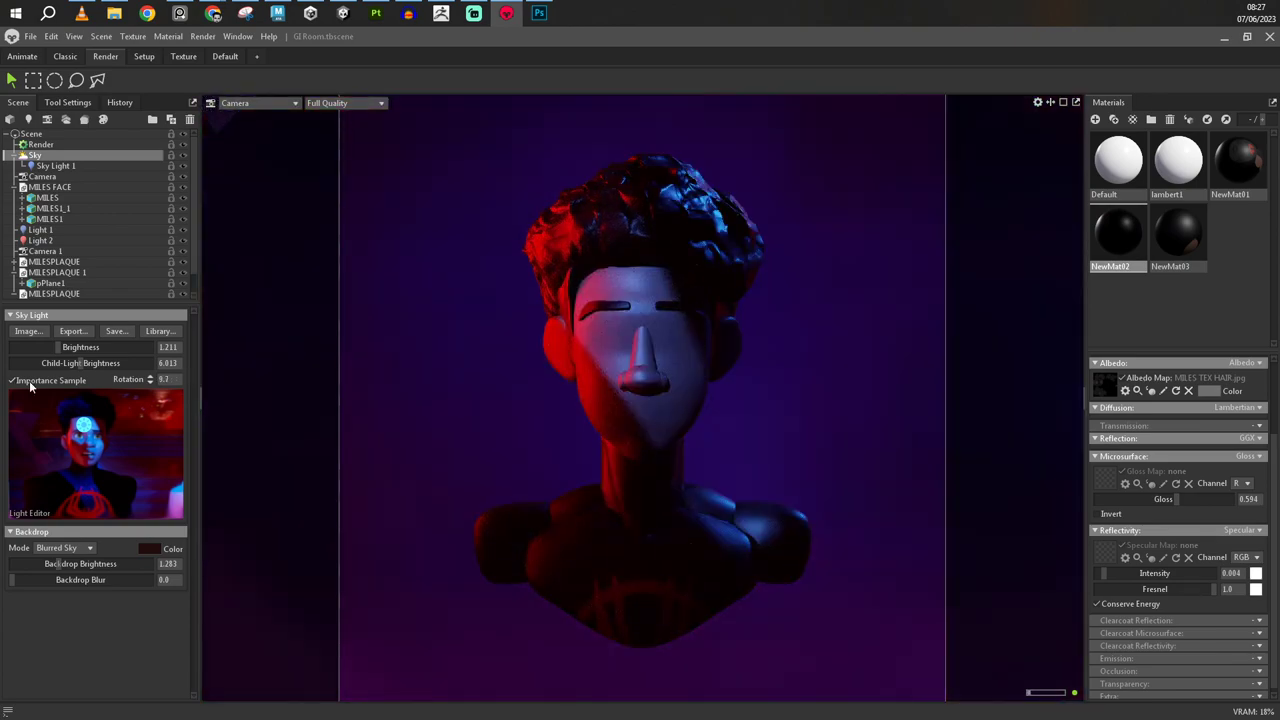
click(84, 494)
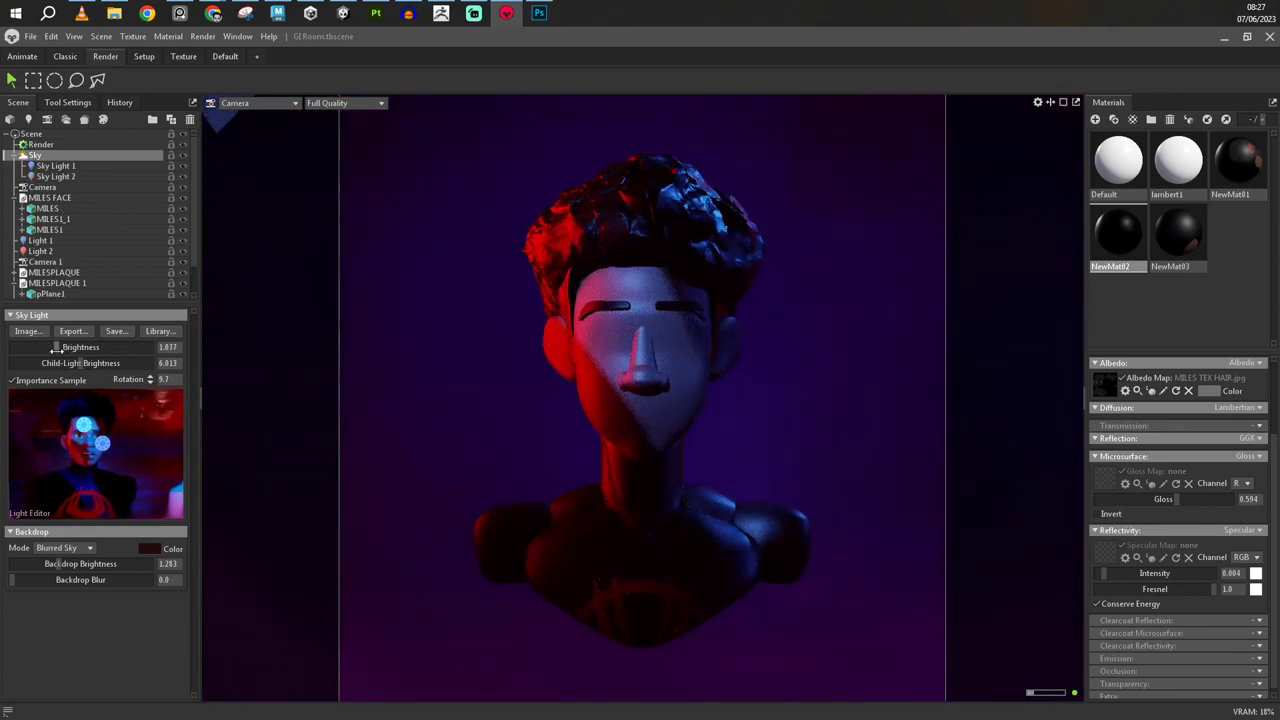
click(384, 320)
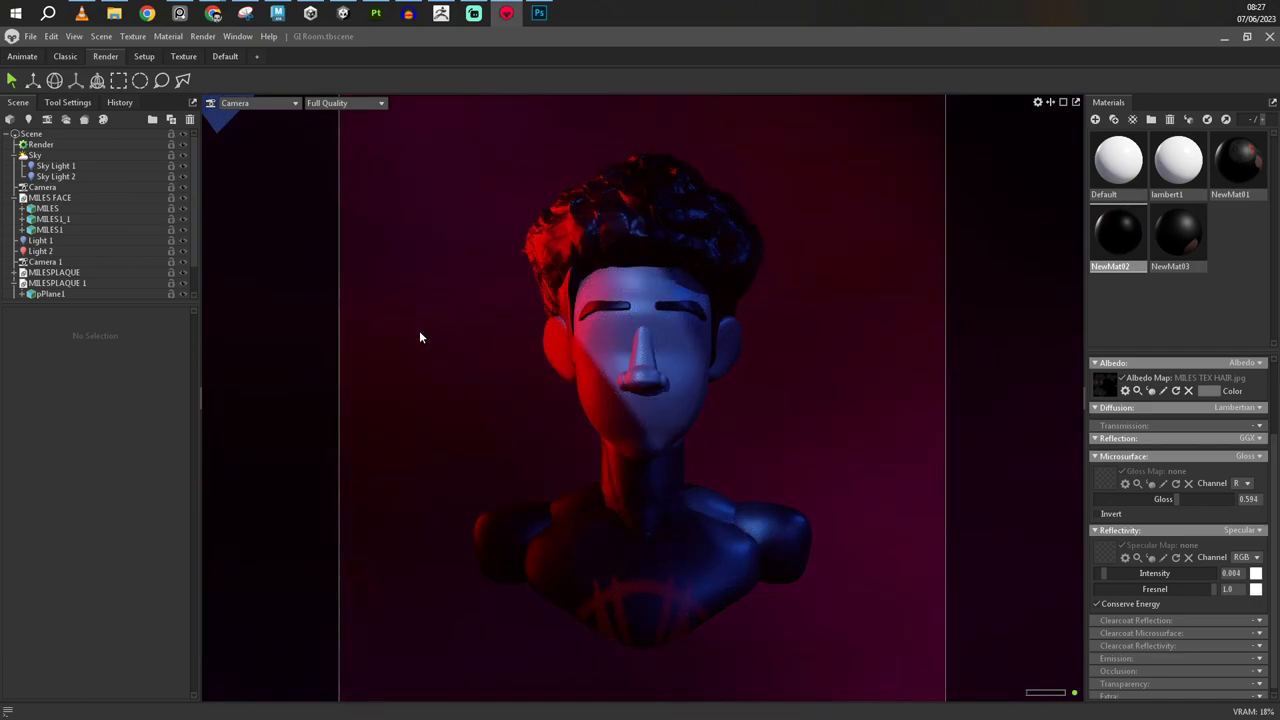
Step: Change Light 2's colour to a softer pink-red
click(112, 250)
click(149, 346)
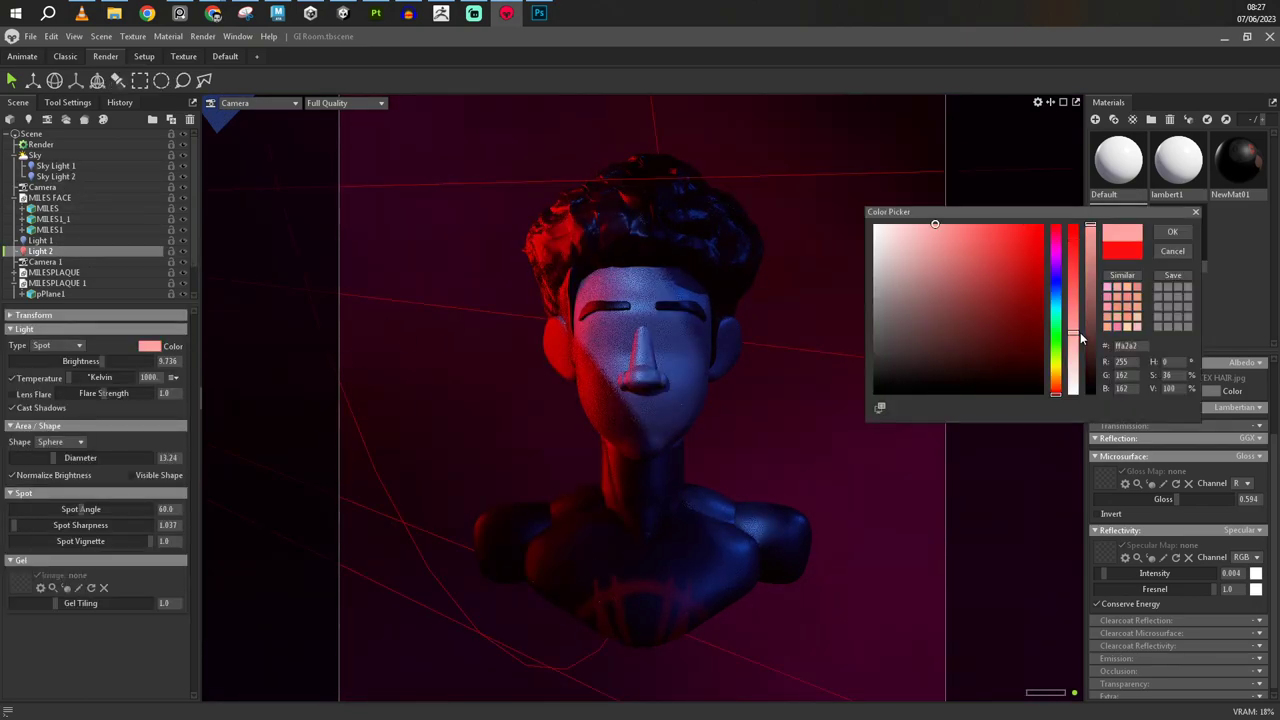
click(149, 346)
Step: Confirm Light 2's pink colour and lower the hair gloss to 0.485
click(1172, 231)
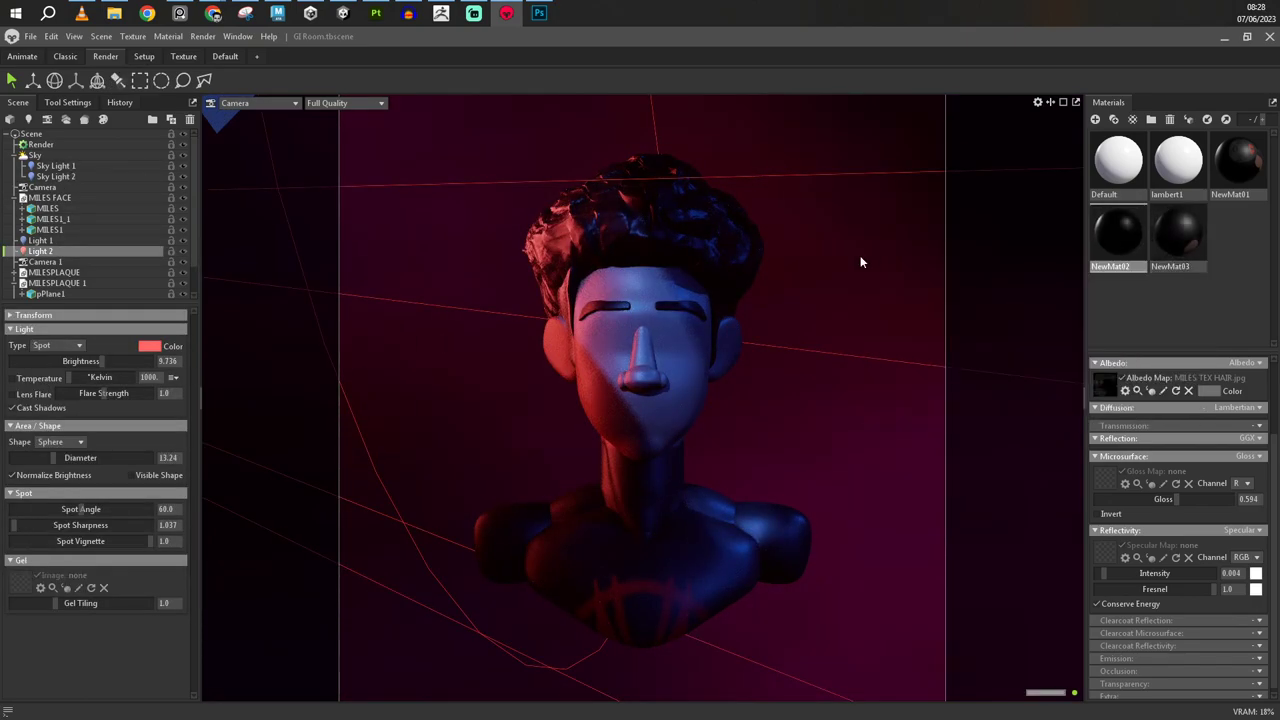
click(740, 240)
drag(1176, 498, 1160, 499)
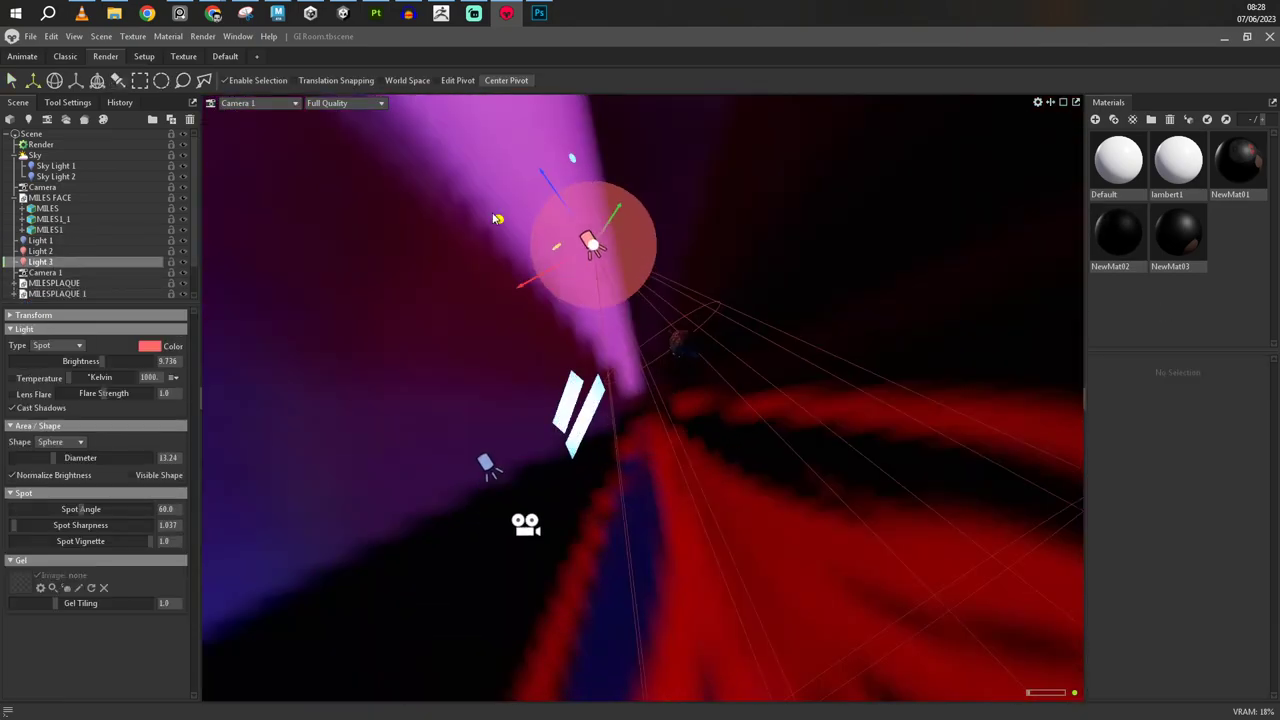
Step: Shrink and brighten the blue spot light at 5293 K, then duplicate it twice toward the lower left
alt+drag(497, 218, 642, 214)
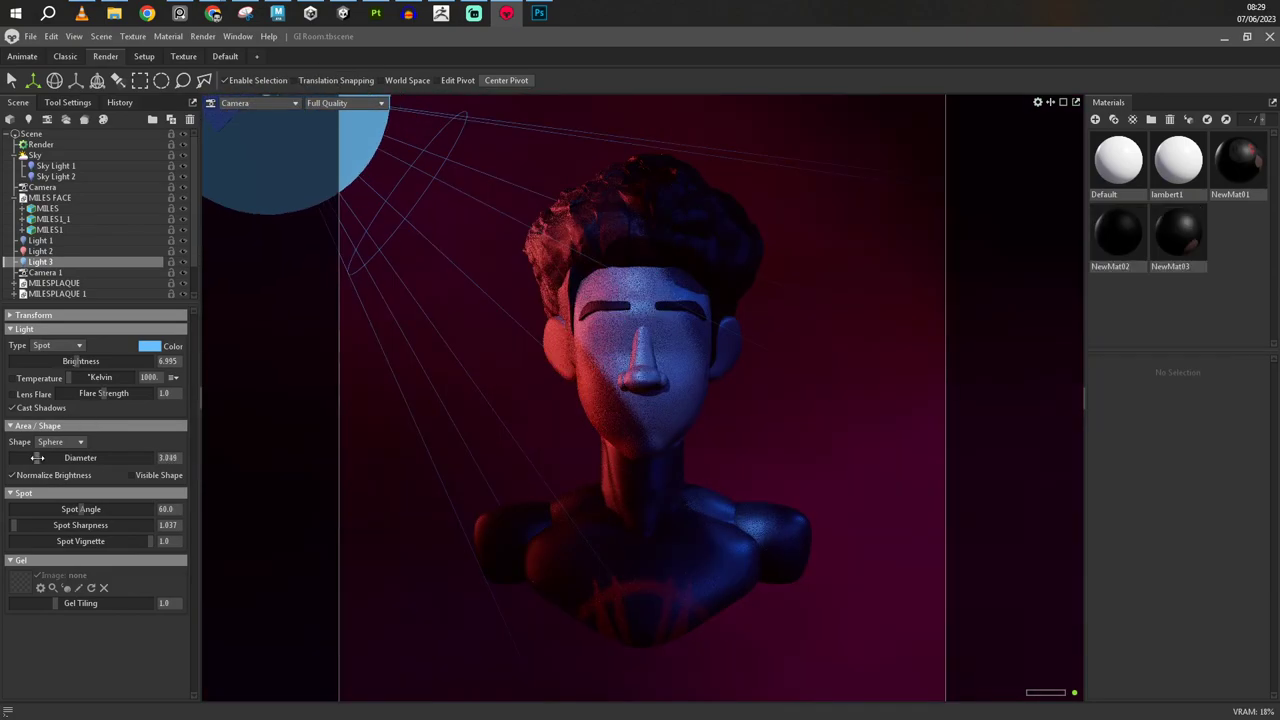
drag(37, 457, 44, 457)
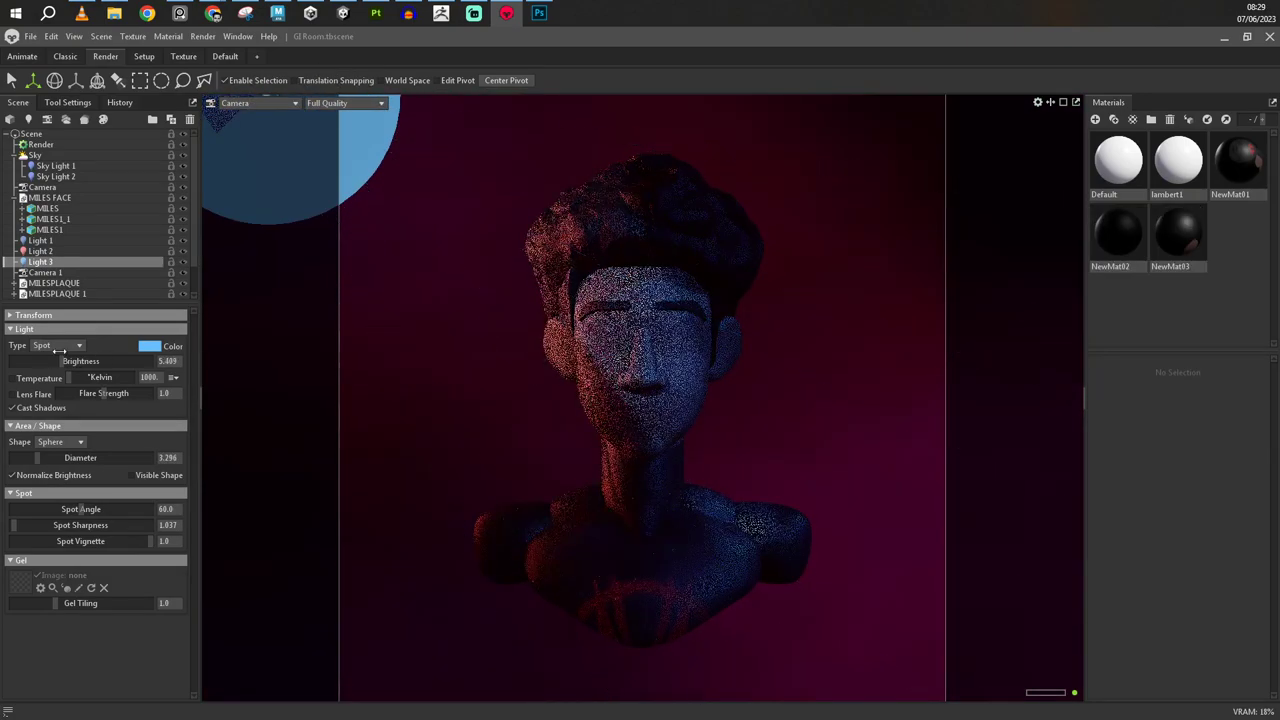
mouse_move(70, 377)
mouse_down()
mouse_move(103, 377)
mouse_move(86, 362)
mouse_up()
key(ctrl+d)
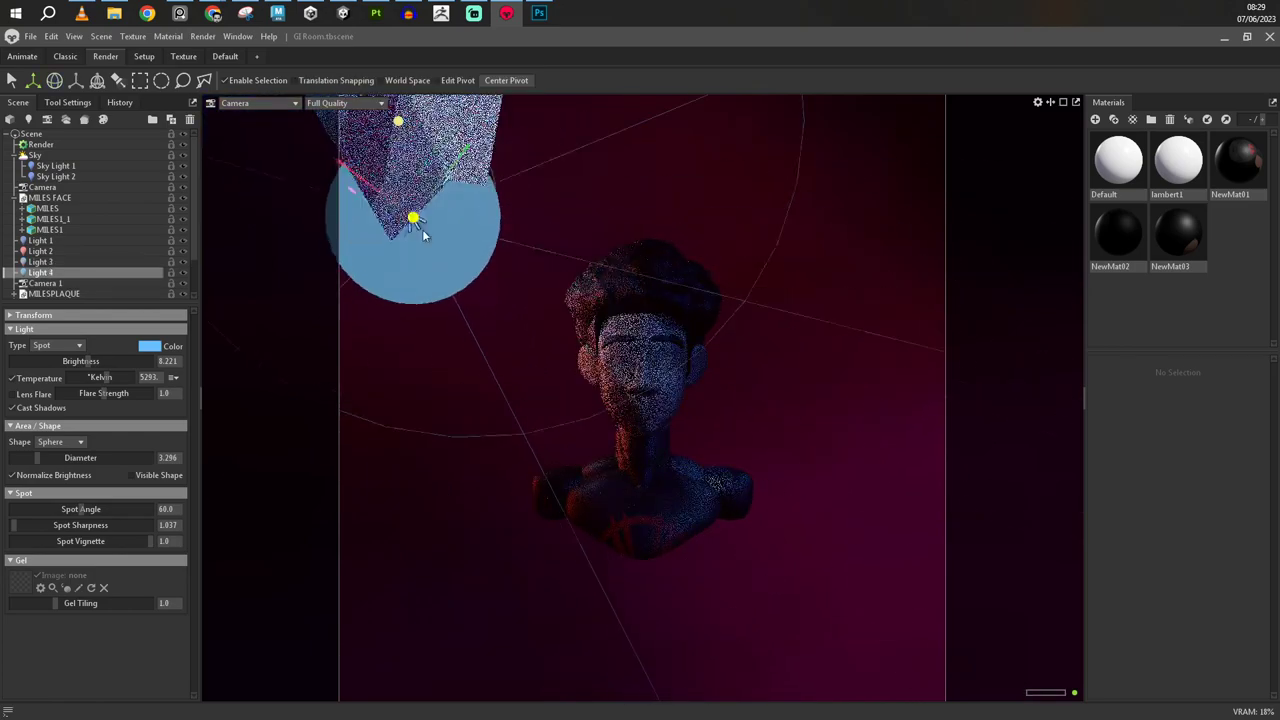
mouse_move(423, 229)
mouse_down()
mouse_move(484, 456)
mouse_move(468, 497)
mouse_move(666, 309)
mouse_move(835, 335)
mouse_move(1057, 337)
mouse_move(557, 357)
mouse_move(349, 309)
mouse_move(520, 343)
mouse_move(363, 357)
mouse_move(291, 282)
mouse_up()
key(e)
key(w)
key(ctrl+d)
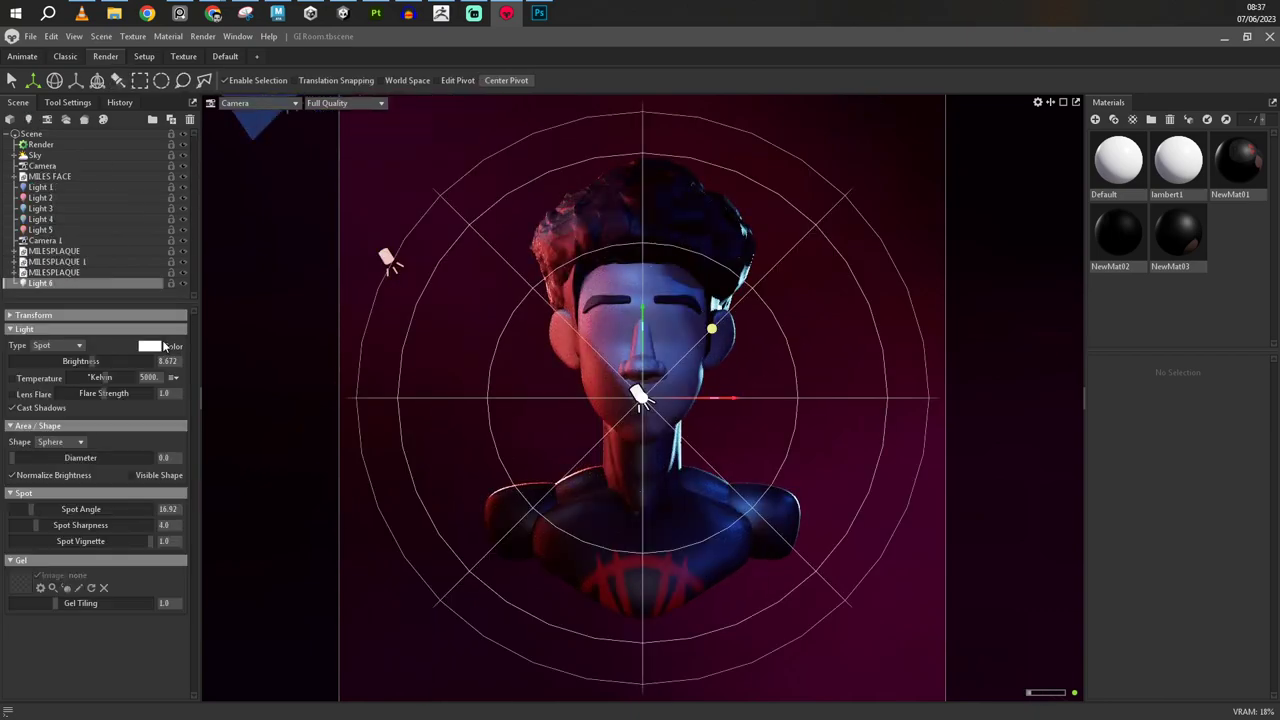
Step: Make Light 6 a directional light and aim it as a rim light
click(60, 345)
click(55, 375)
key(e)
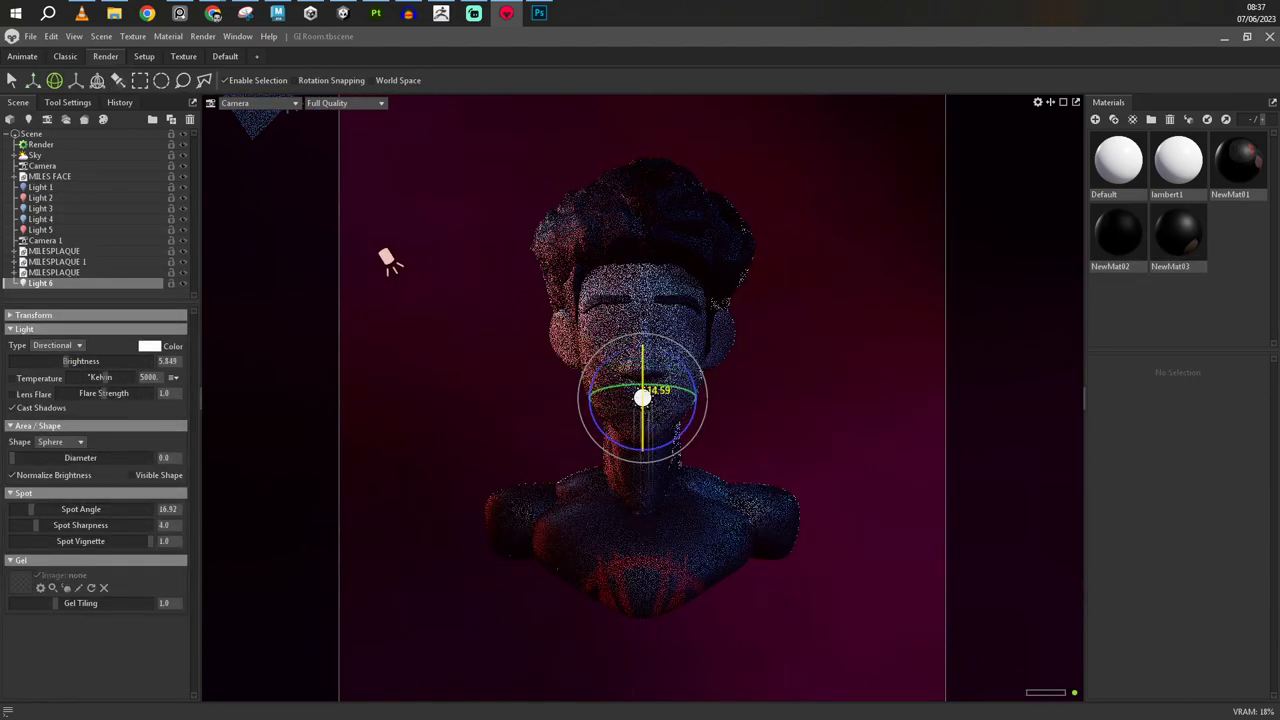
drag(80, 361, 48, 375)
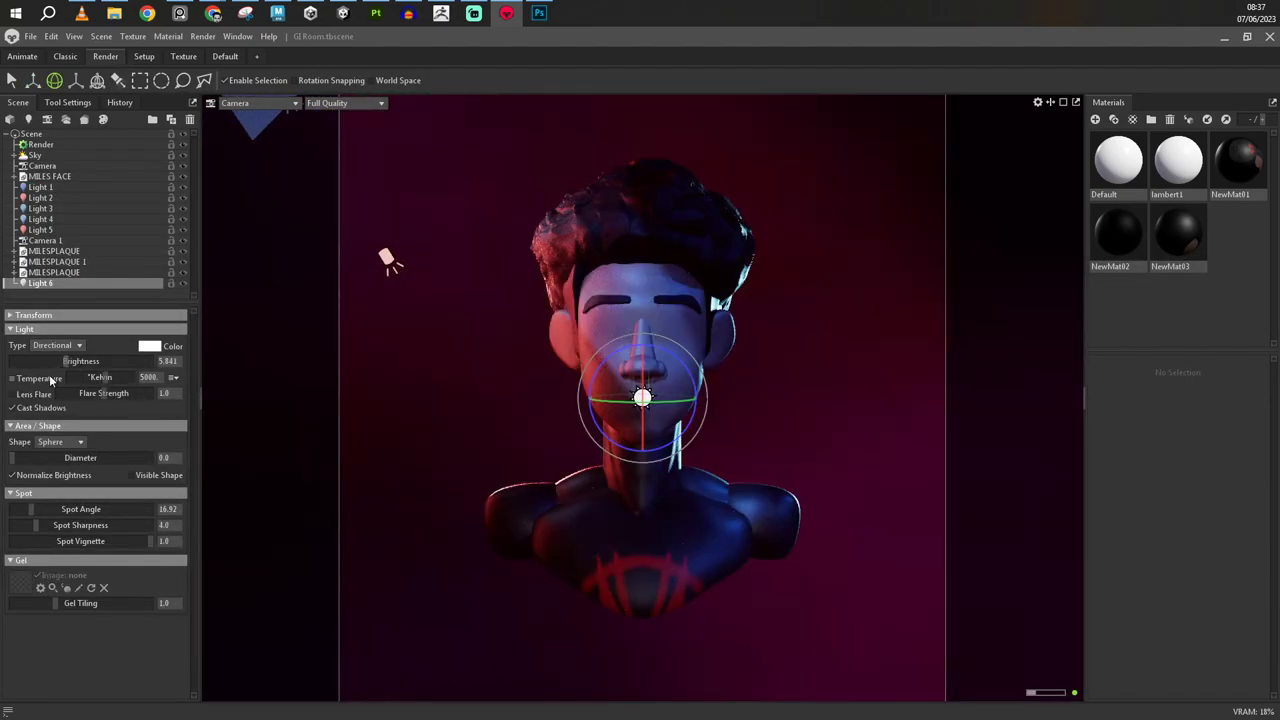
key(w)
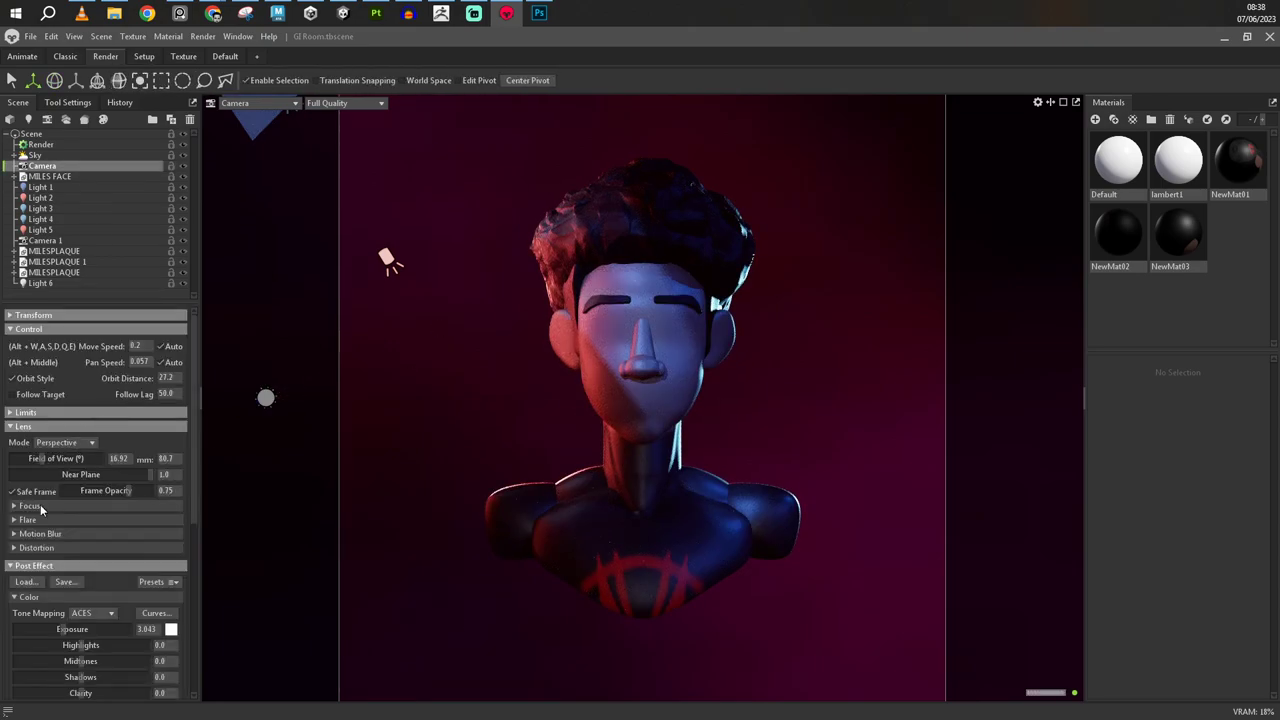
Step: Give the main camera a 22° field of view and stronger depth of field
click(62, 186)
click(42, 165)
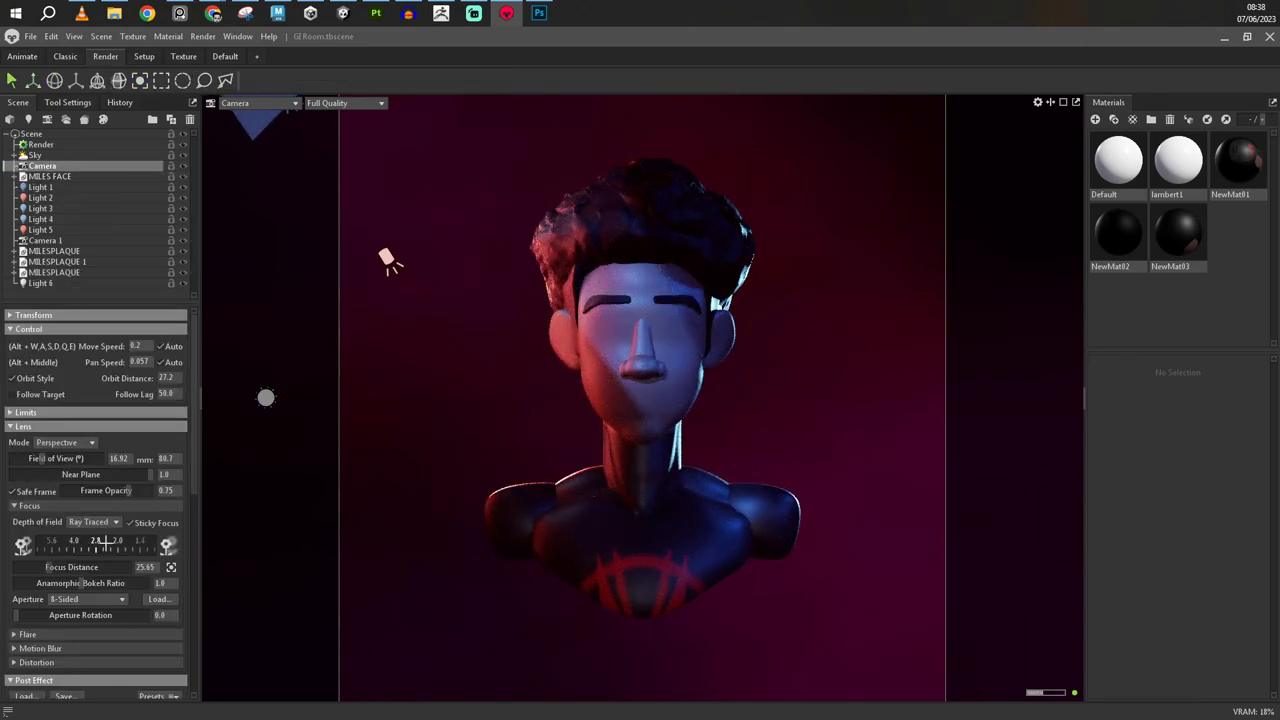
drag(92, 547, 128, 540)
text(22)
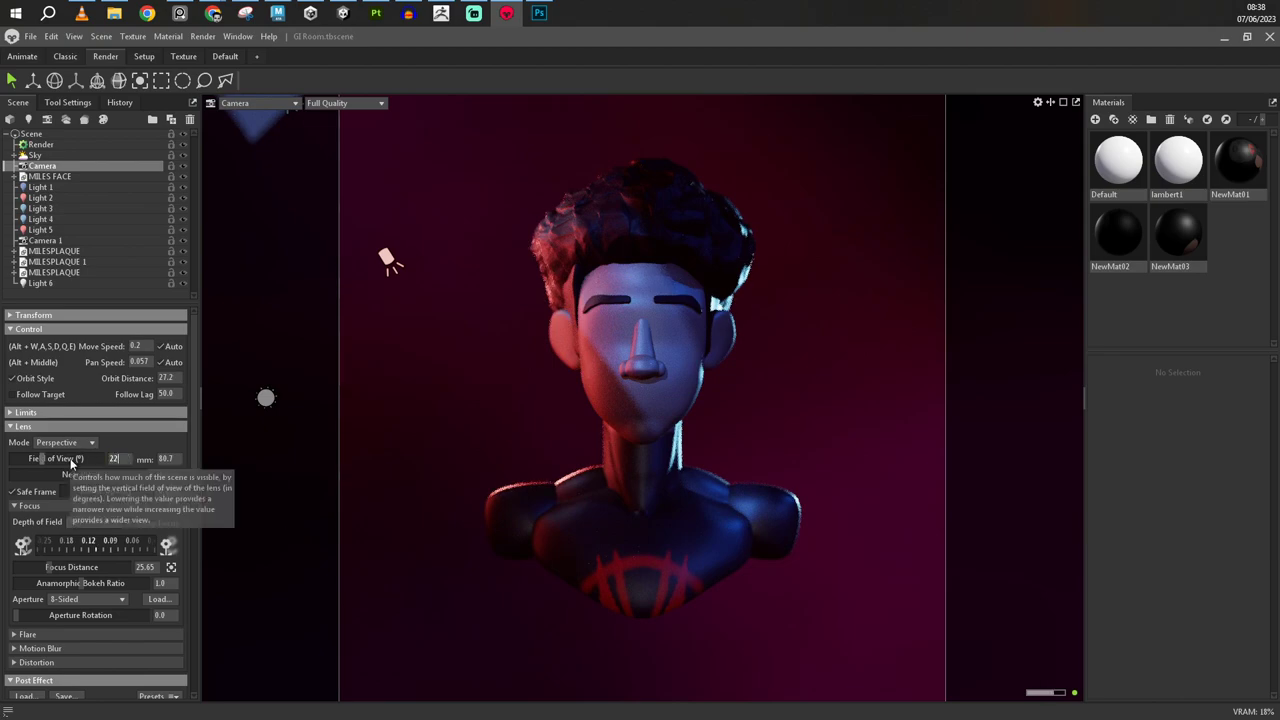
key(Return)
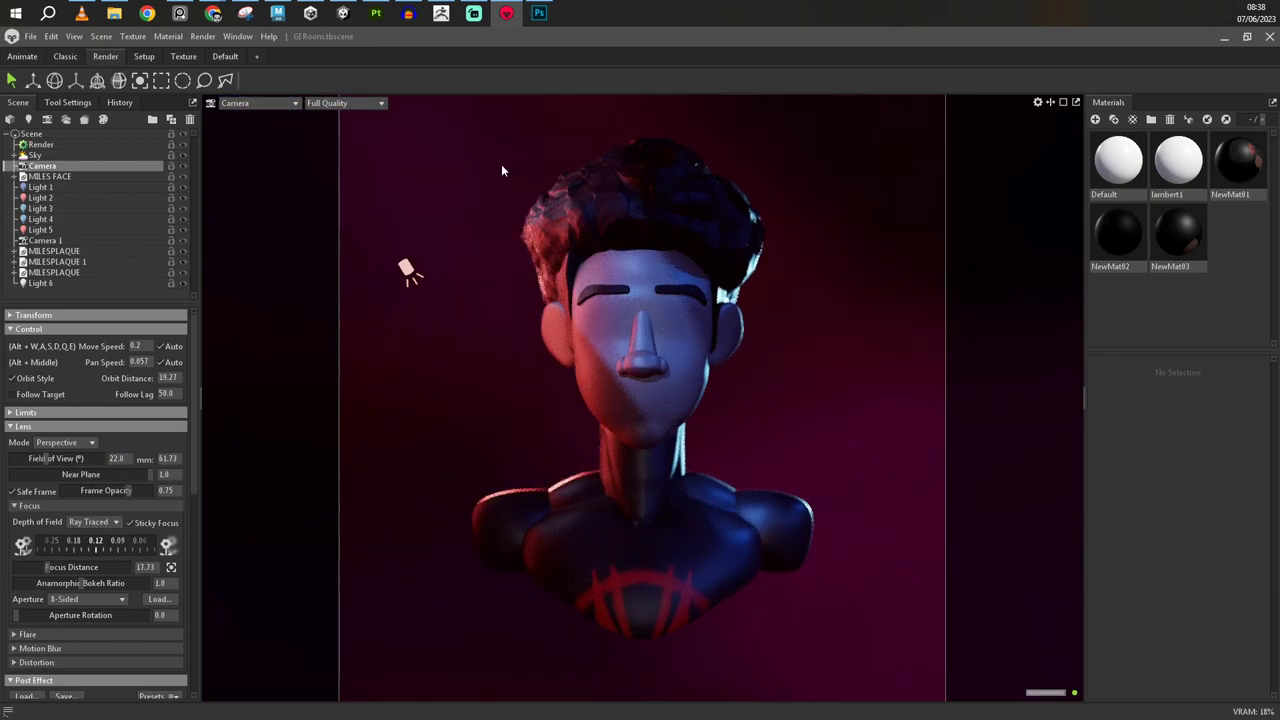
Step: Clear the selection and bring back the render camera's lens and post-effect settings
click(181, 187)
click(278, 228)
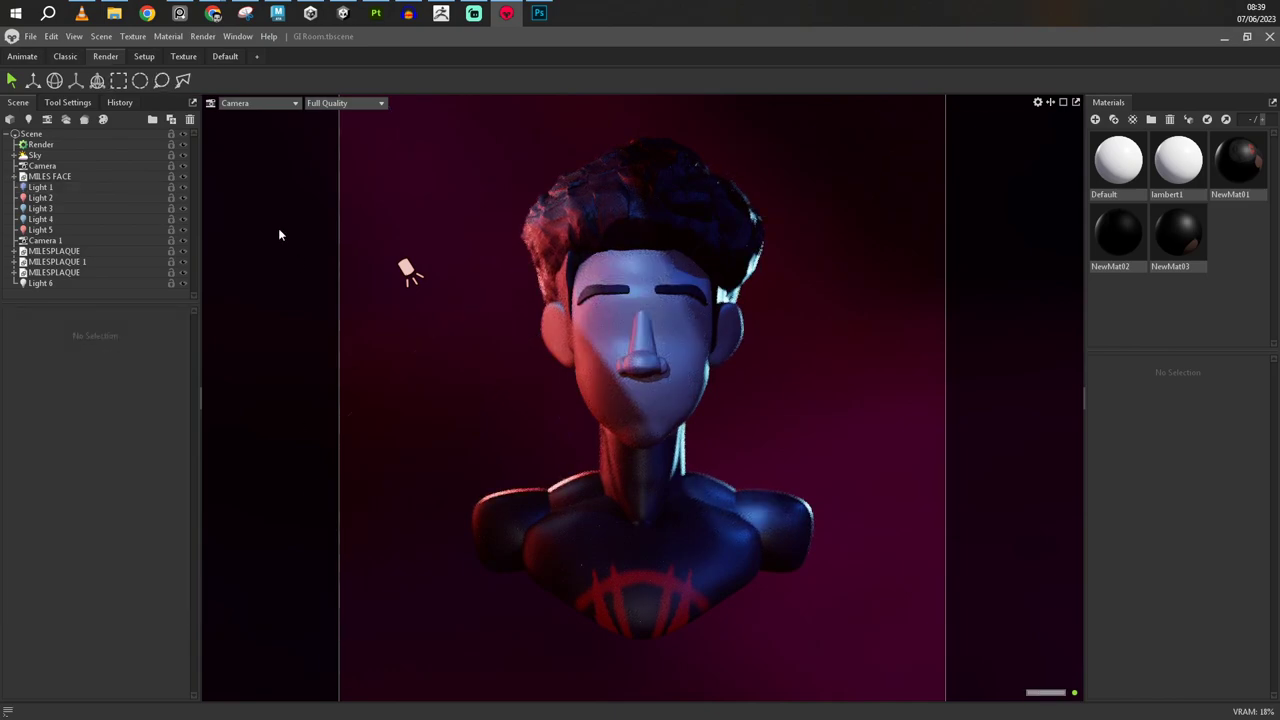
click(35, 155)
key(Down)
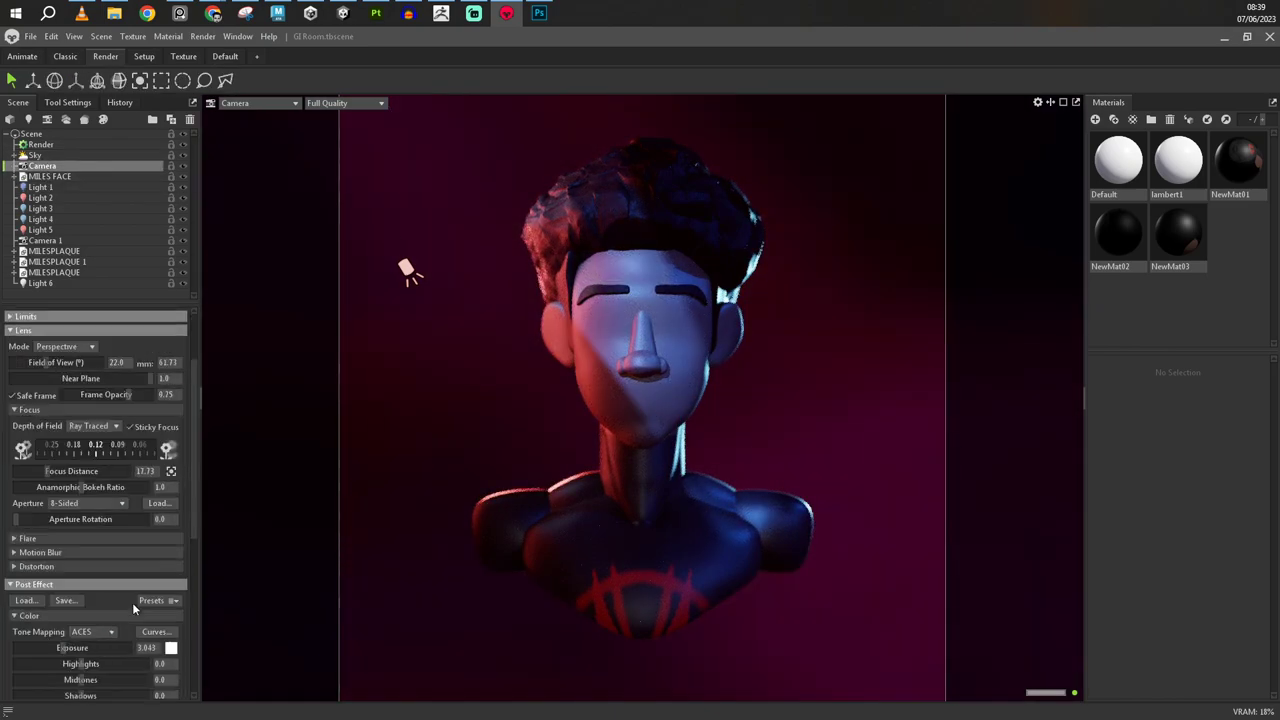
Step: Tint the bloom red, raise bloom brightness, and strengthen the vignette to 0.853
scroll(90, 520, down, 5)
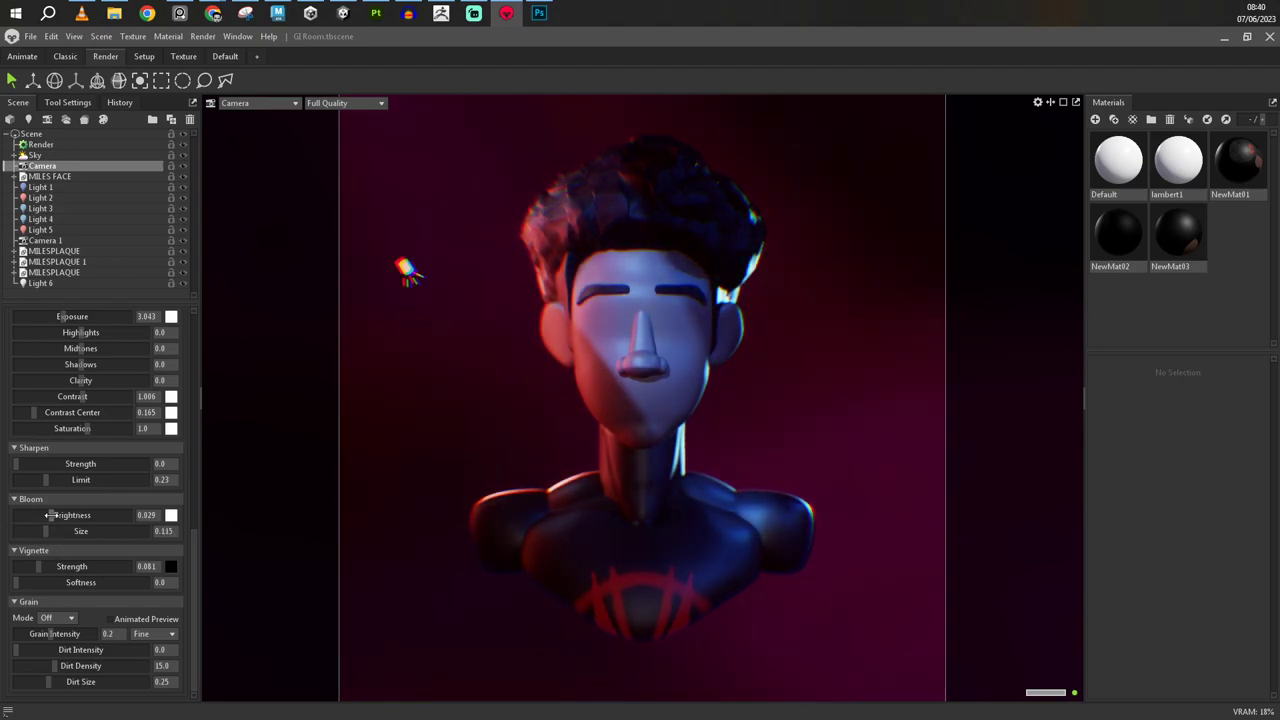
click(171, 515)
drag(65, 514, 75, 514)
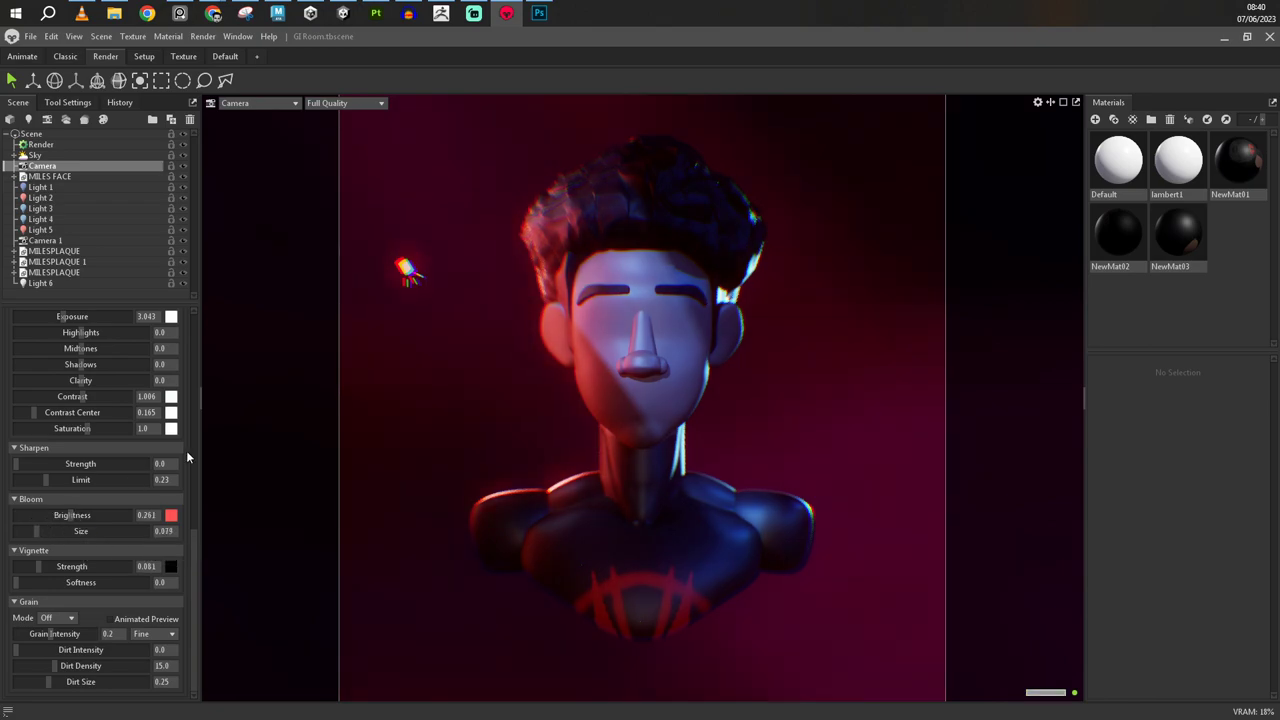
drag(38, 566, 96, 566)
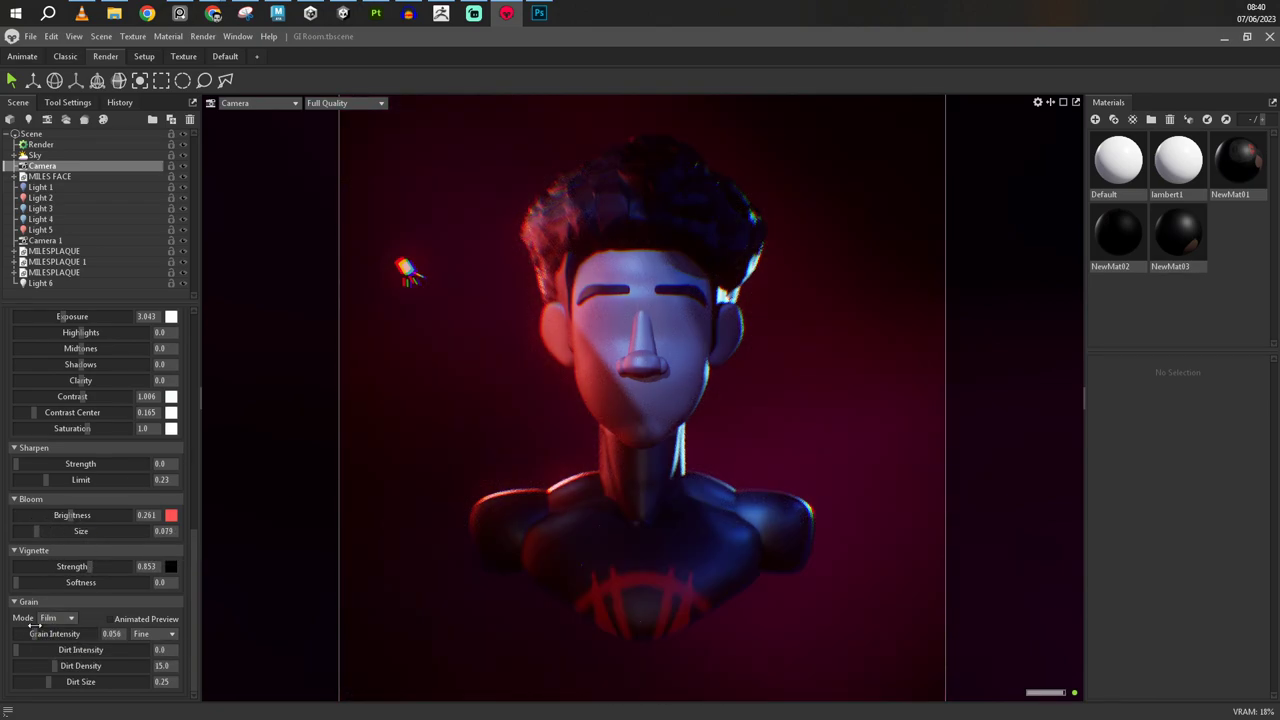
Step: Show the render output settings
scroll(44, 488, up, 5)
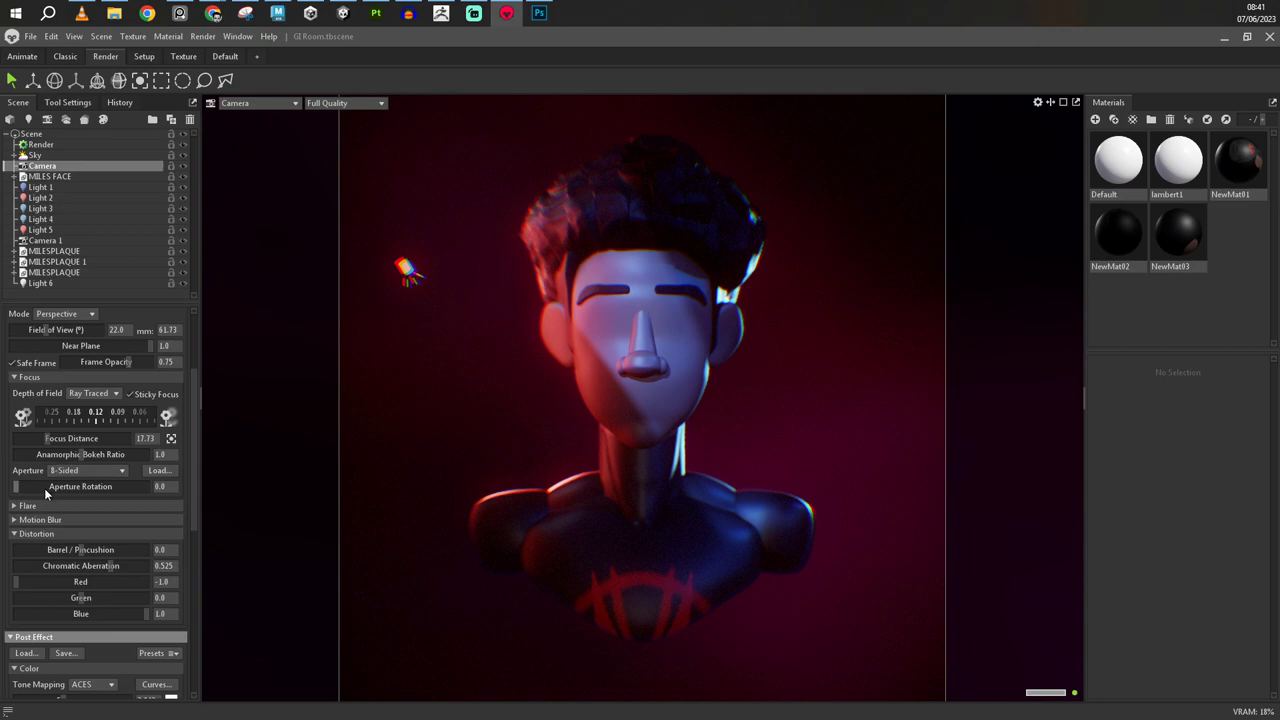
scroll(44, 488, up, 3)
scroll(100, 540, up, 3)
click(40, 144)
Step: Set the image output Resolution to 1080 x 1920 for a tall portrait frame
scroll(60, 505, down, 3)
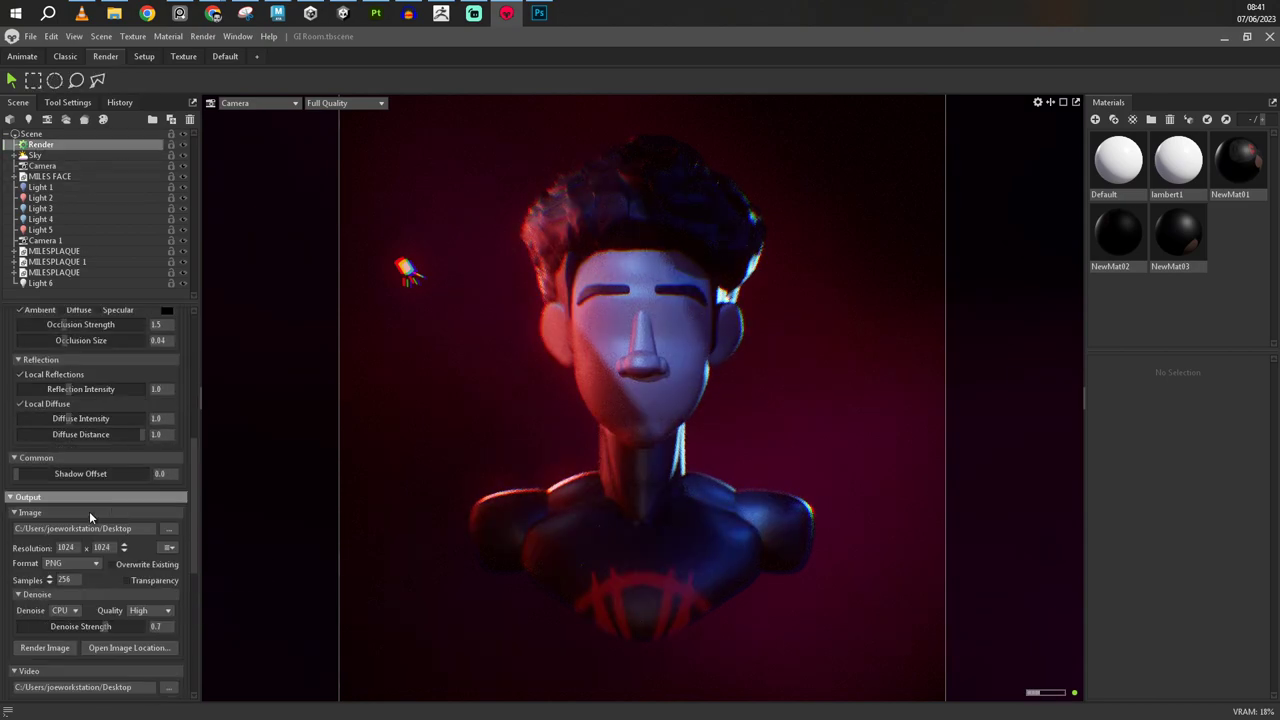
scroll(89, 511, down, 5)
scroll(28, 645, up, 10)
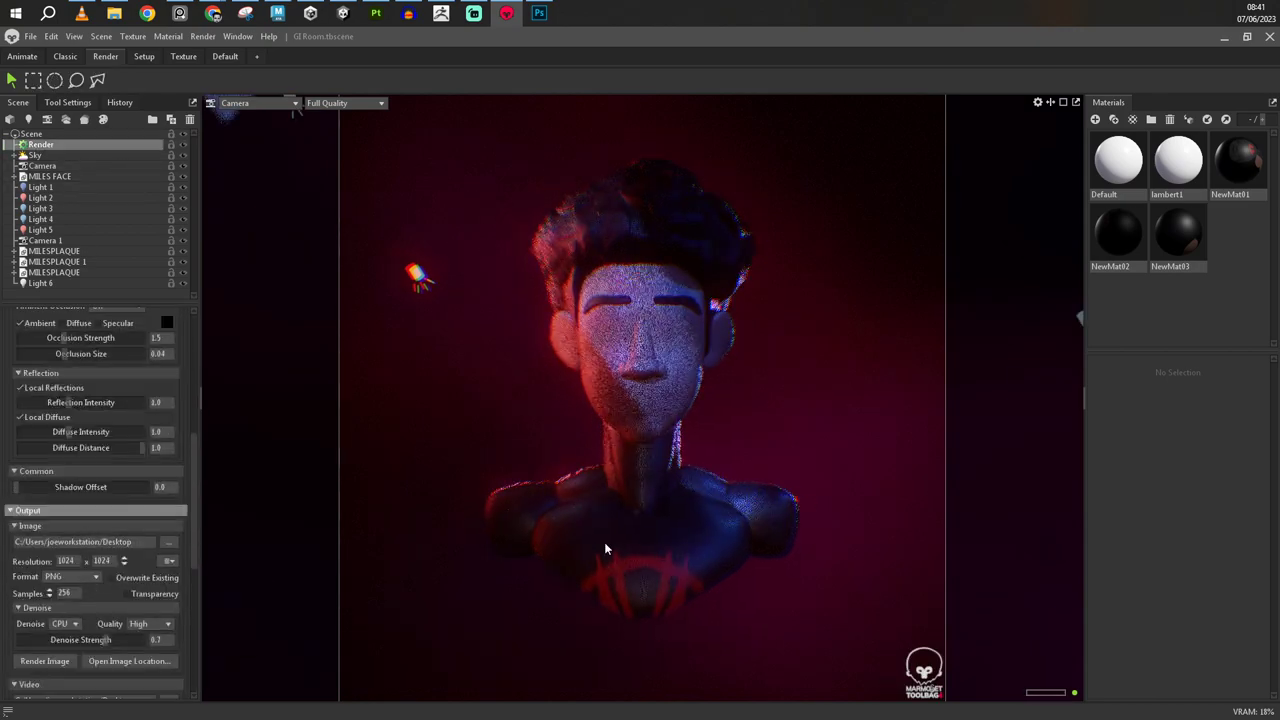
scroll(507, 491, down, 2)
scroll(84, 561, down, 2)
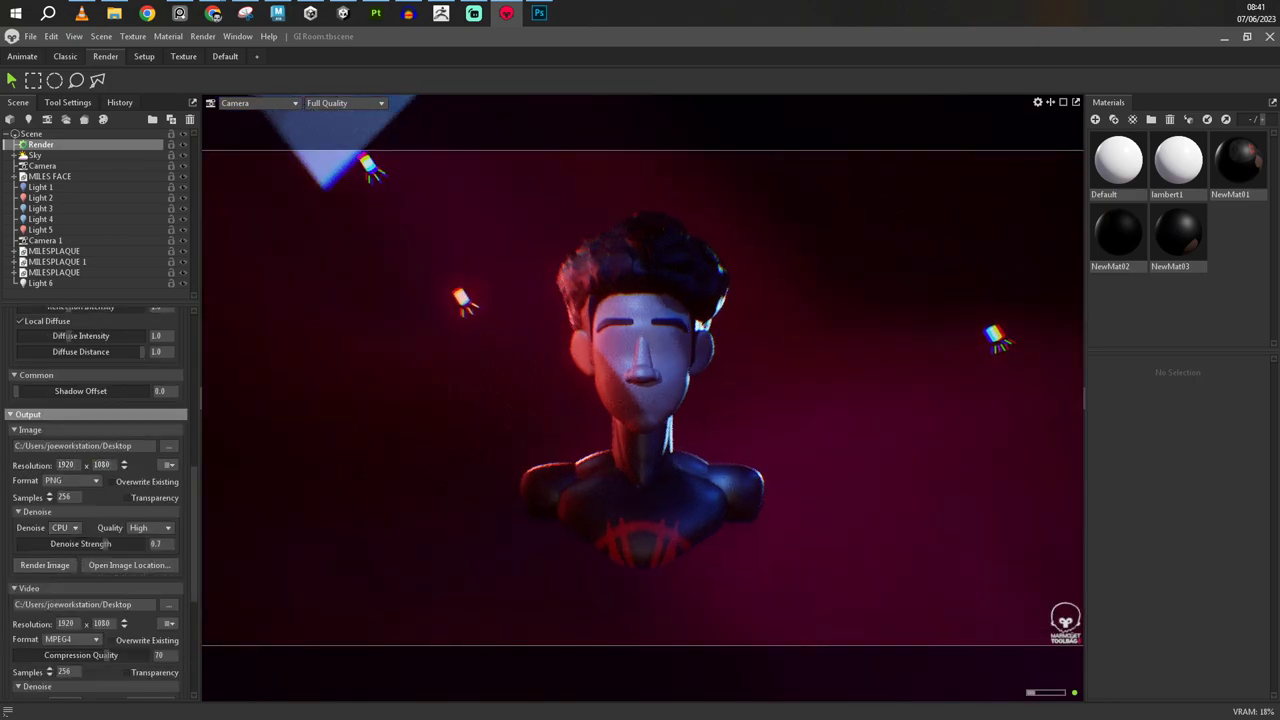
key(Tab)
text(1920)
key(Return)
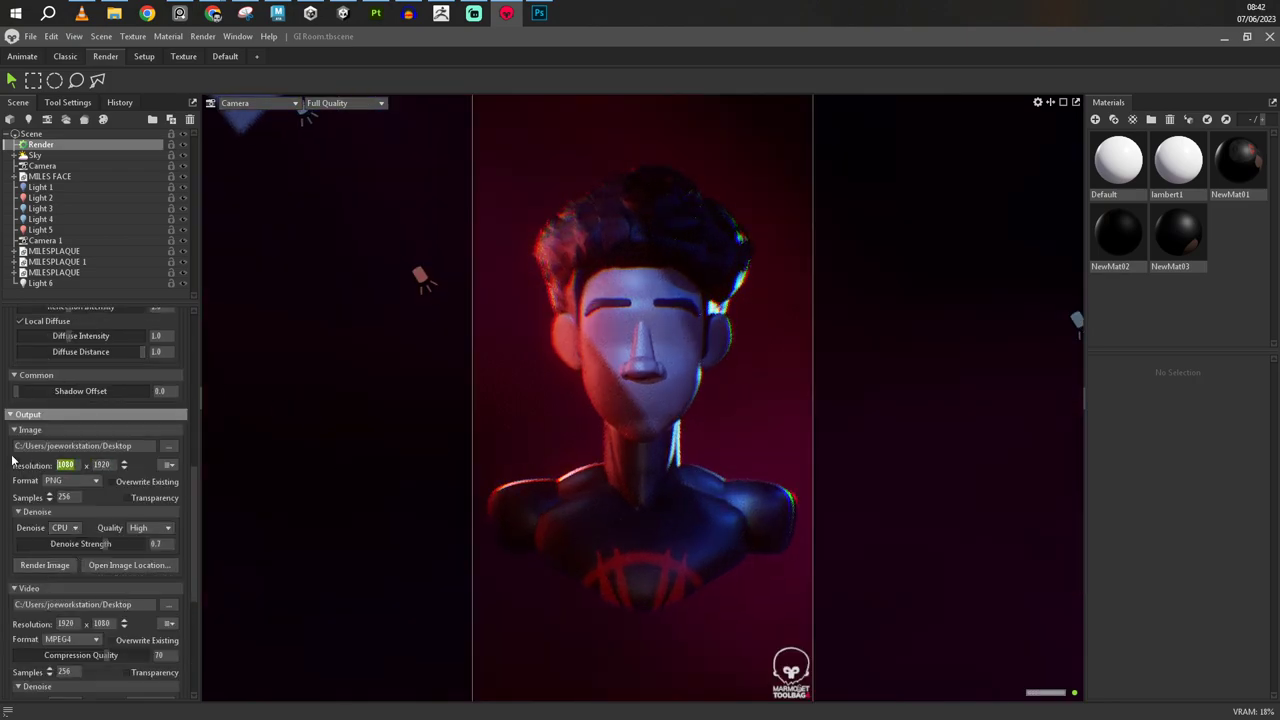
text(1920)
key(Return)
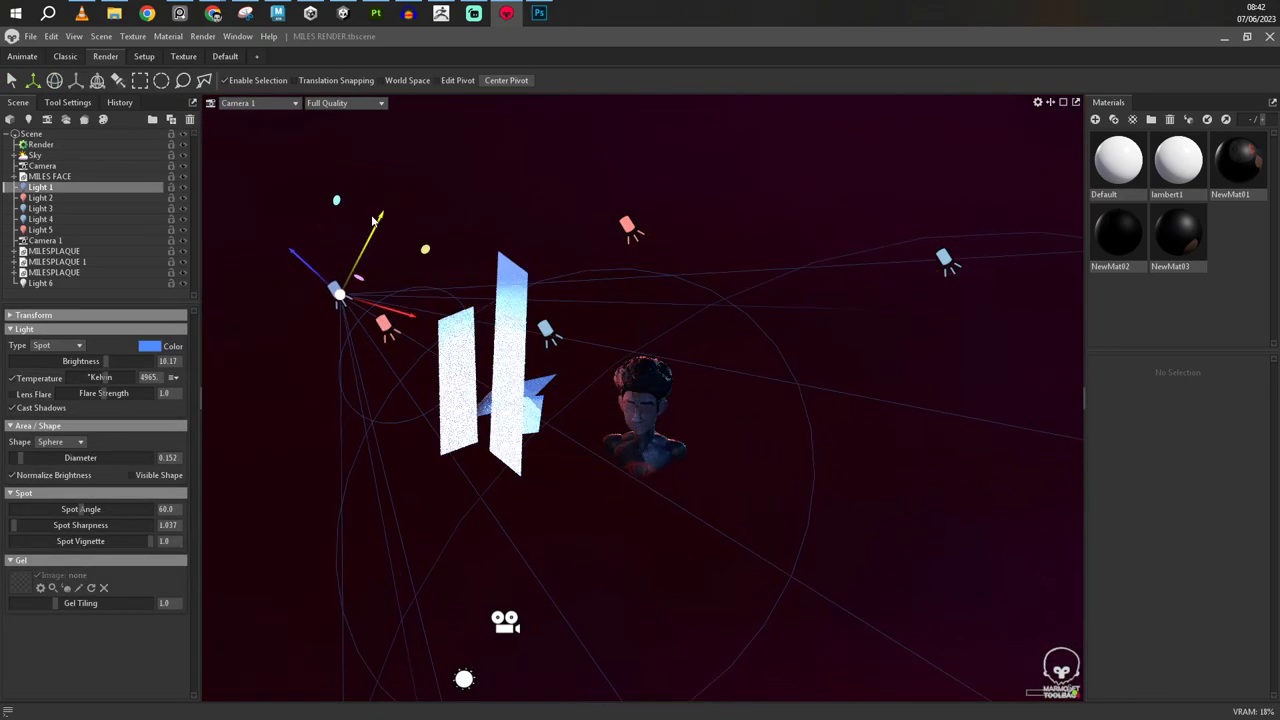
Step: Select a light-blocker plane and compare the render camera view with the scene overview
click(460, 380)
click(258, 103)
click(250, 114)
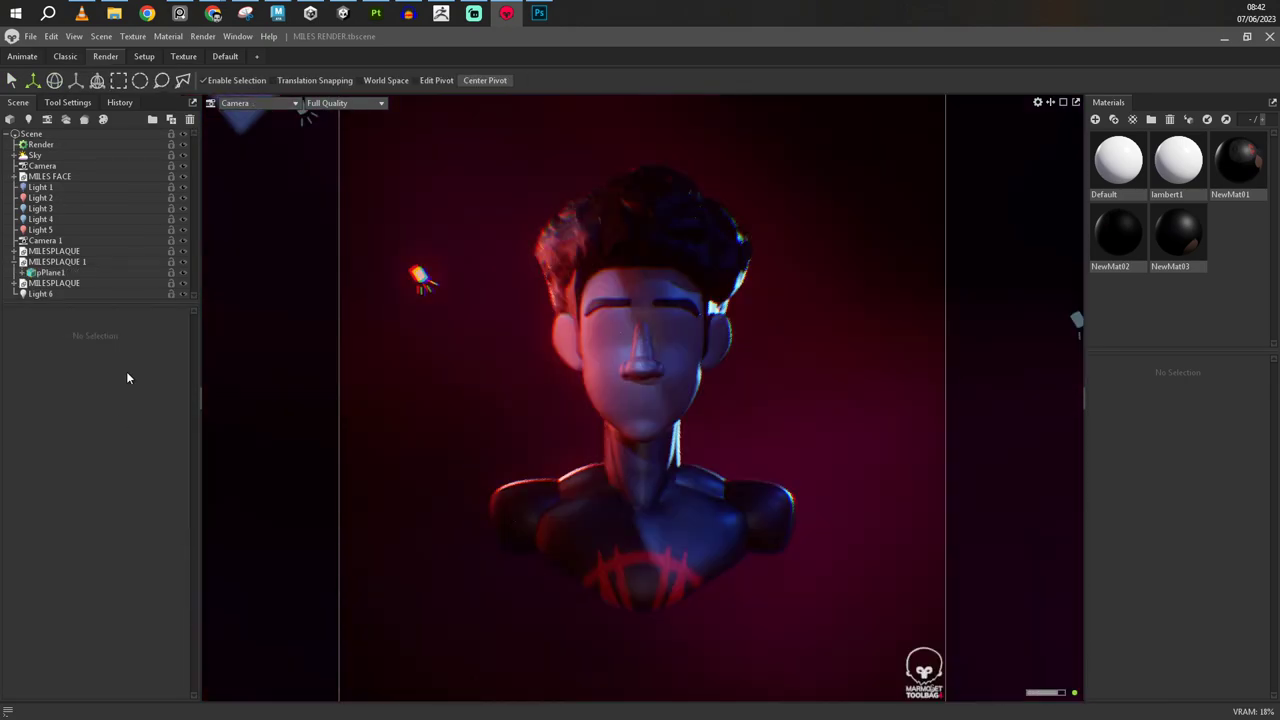
click(57, 261)
shift+click(60, 276)
Step: Expand the MILESPLAQUE group and select the pPlane1 blocker plane
click(258, 103)
click(250, 125)
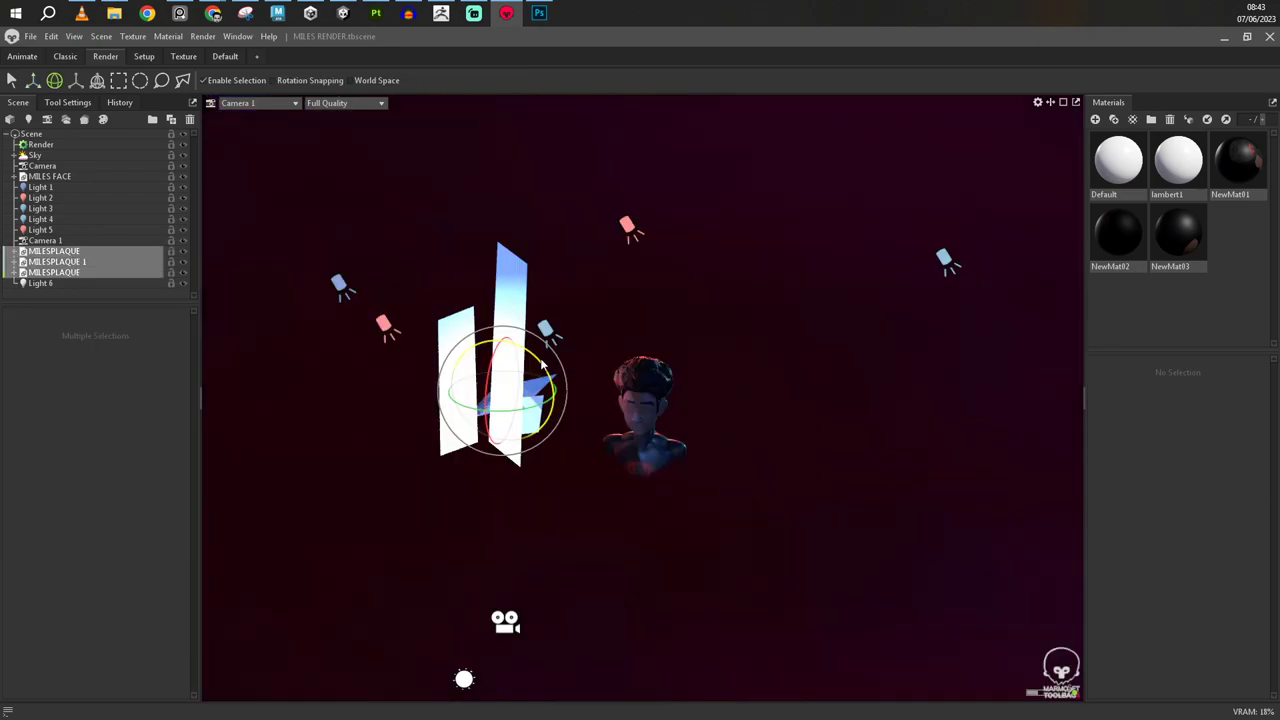
click(258, 103)
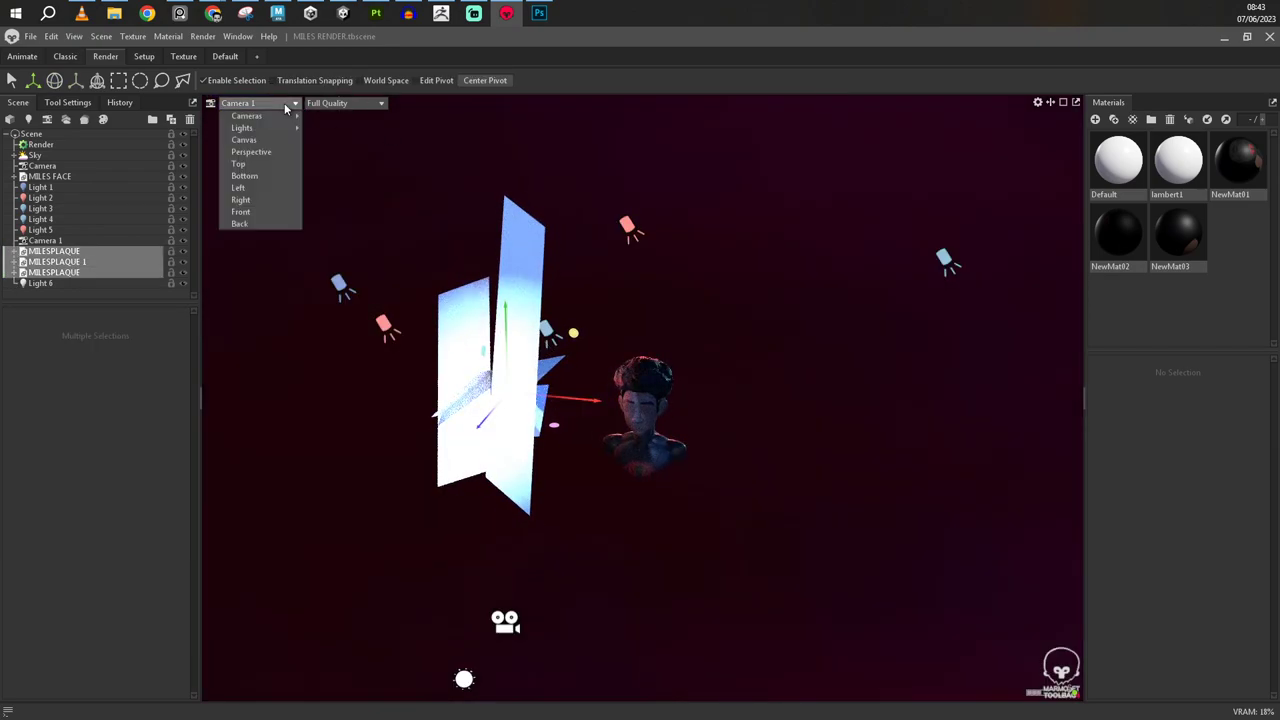
click(250, 114)
click(258, 103)
click(250, 125)
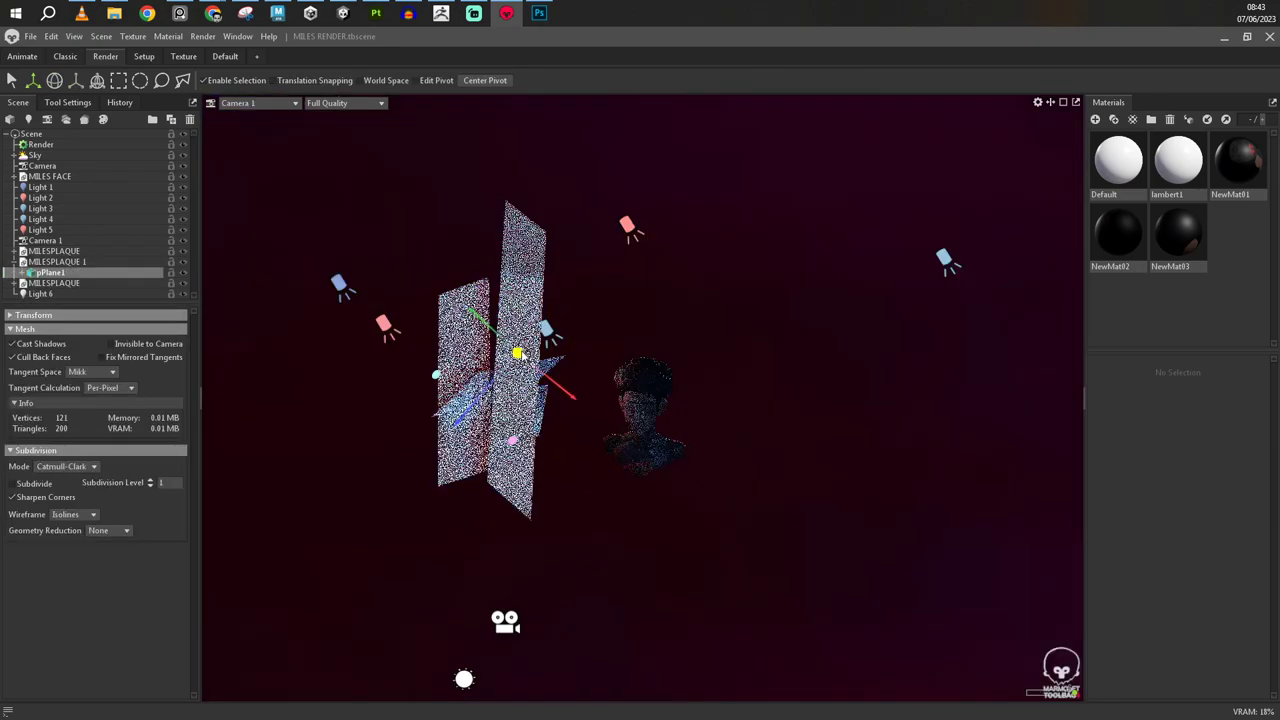
click(394, 414)
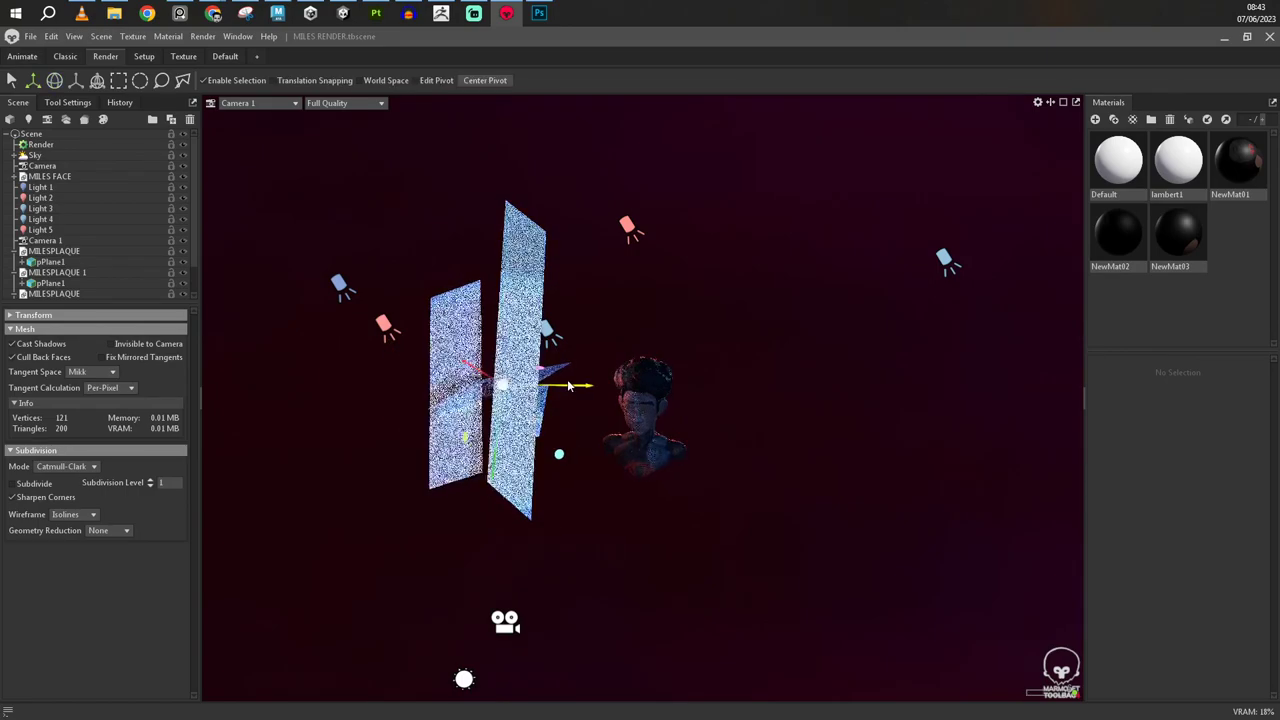
Step: Move one blocker plane far to the left and nudge the tall plane slightly down-right
key(q)
click(258, 103)
click(329, 116)
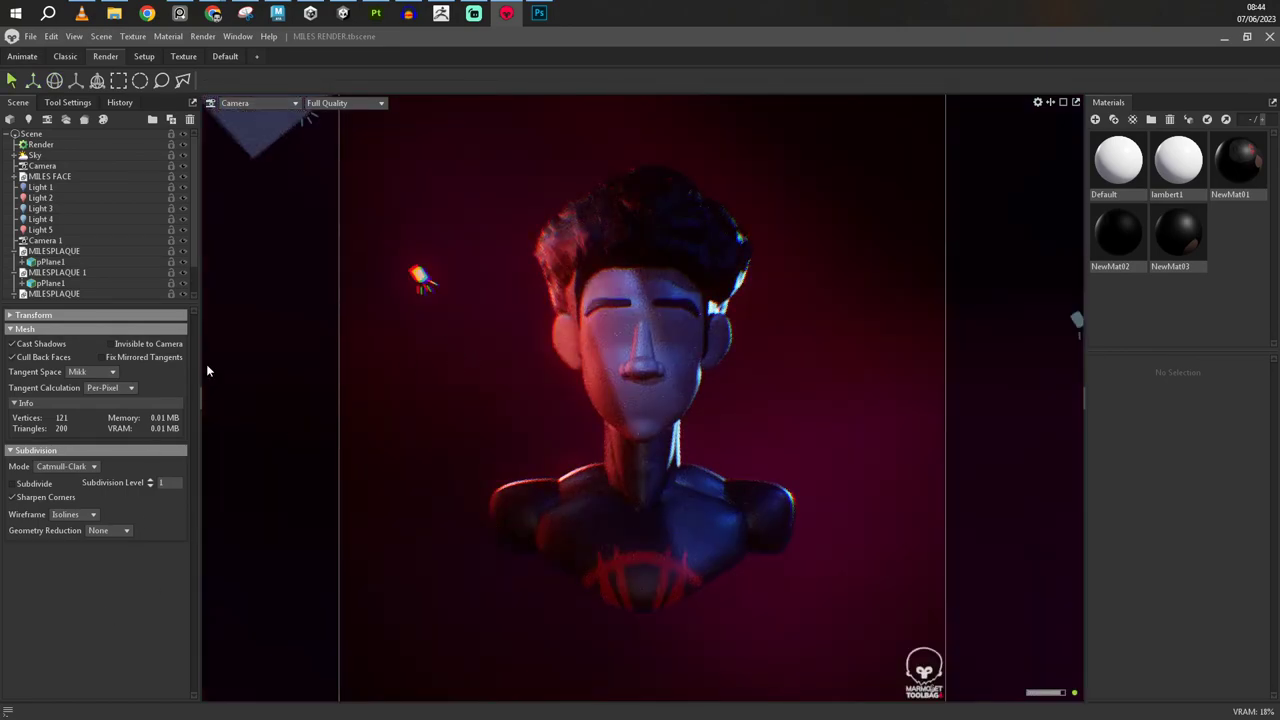
click(258, 103)
click(332, 128)
key(w)
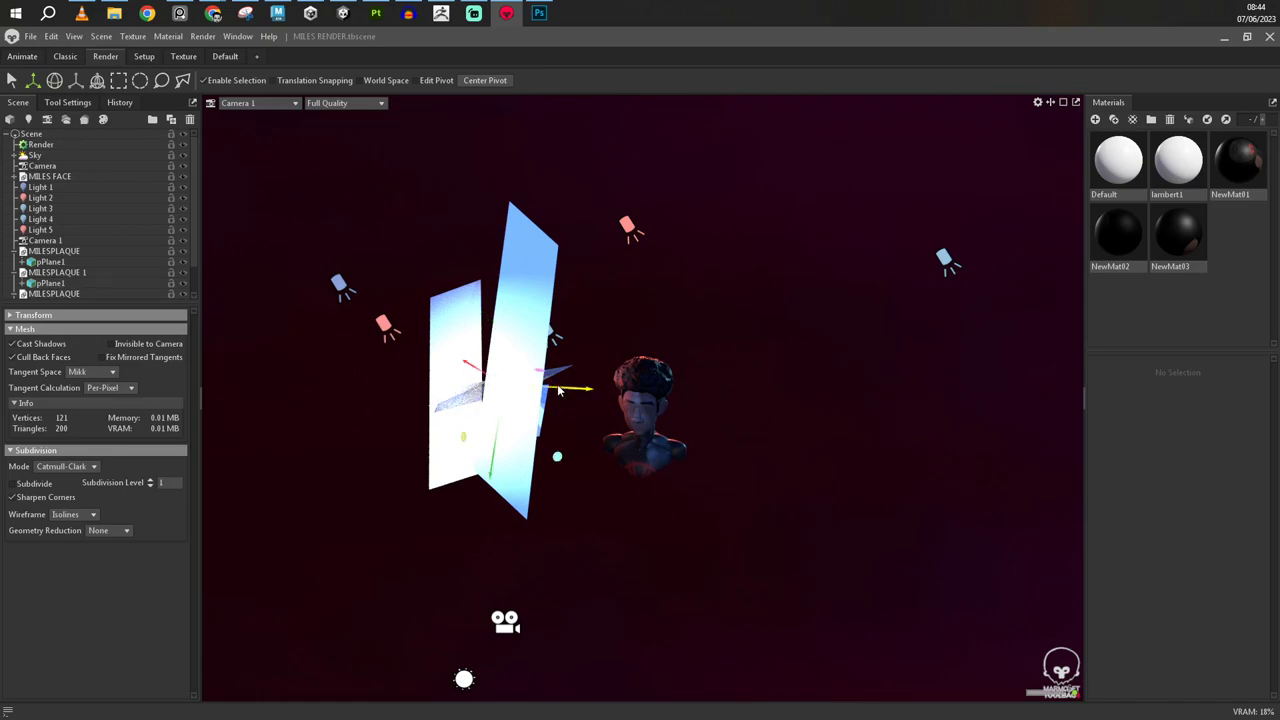
drag(559, 390, 371, 423)
click(518, 358)
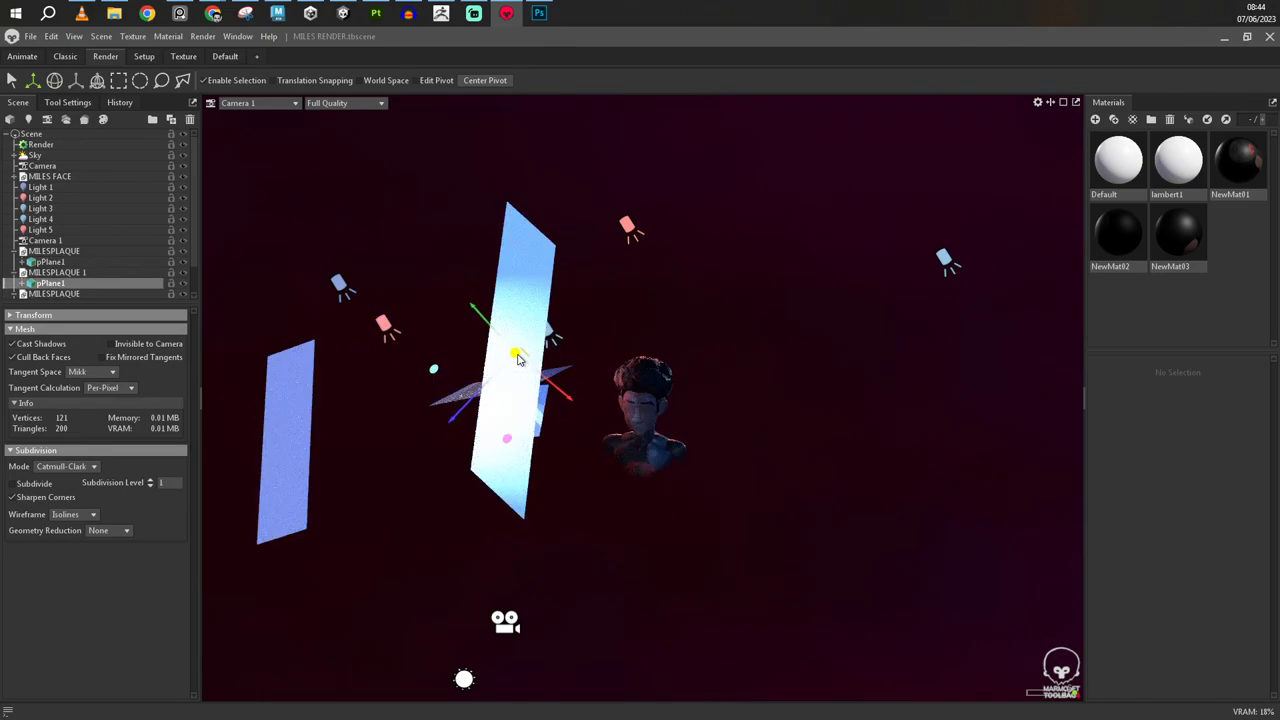
drag(518, 358, 520, 360)
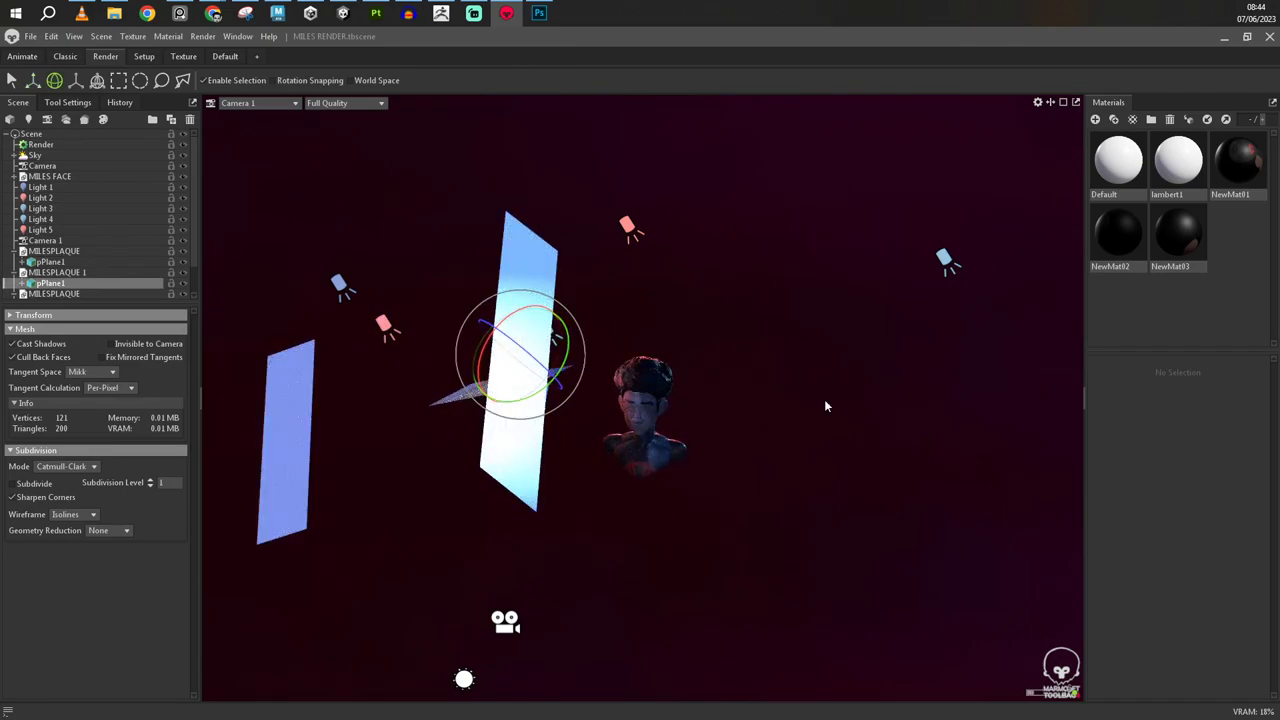
Step: Through the render camera, push the camera Focus Distance back to 20.2
click(258, 103)
click(329, 116)
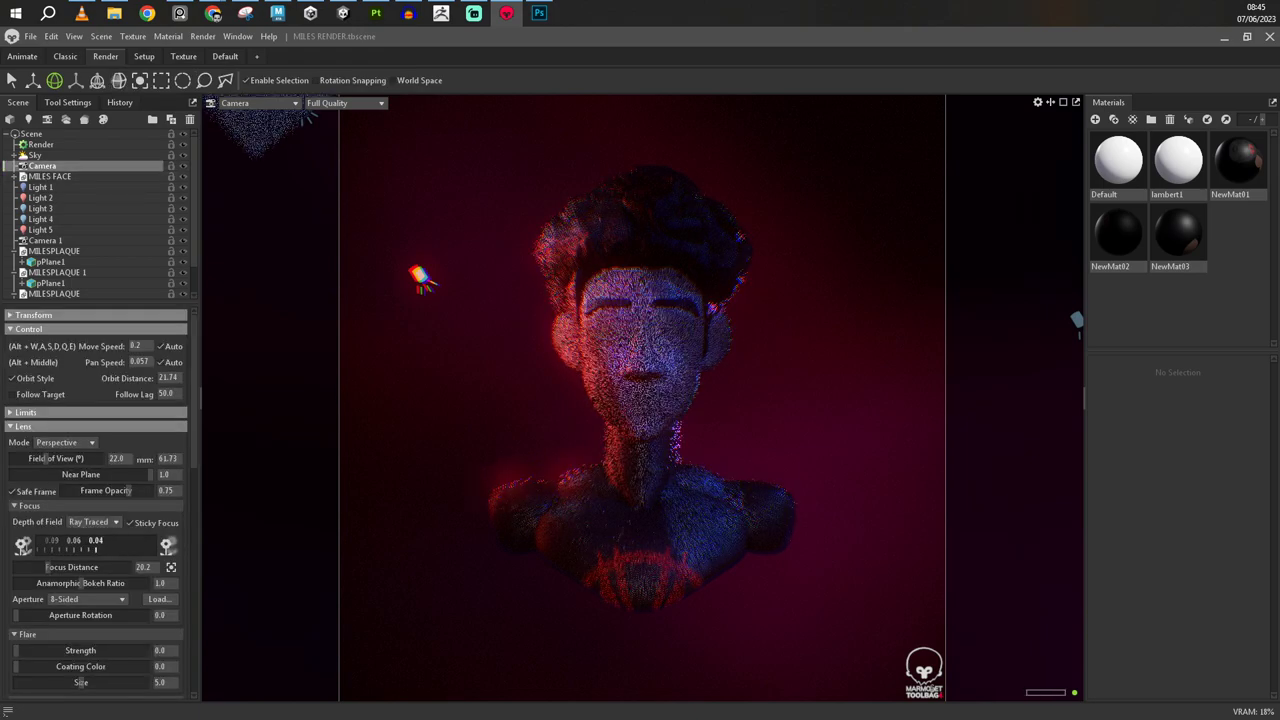
drag(63, 547, 71, 547)
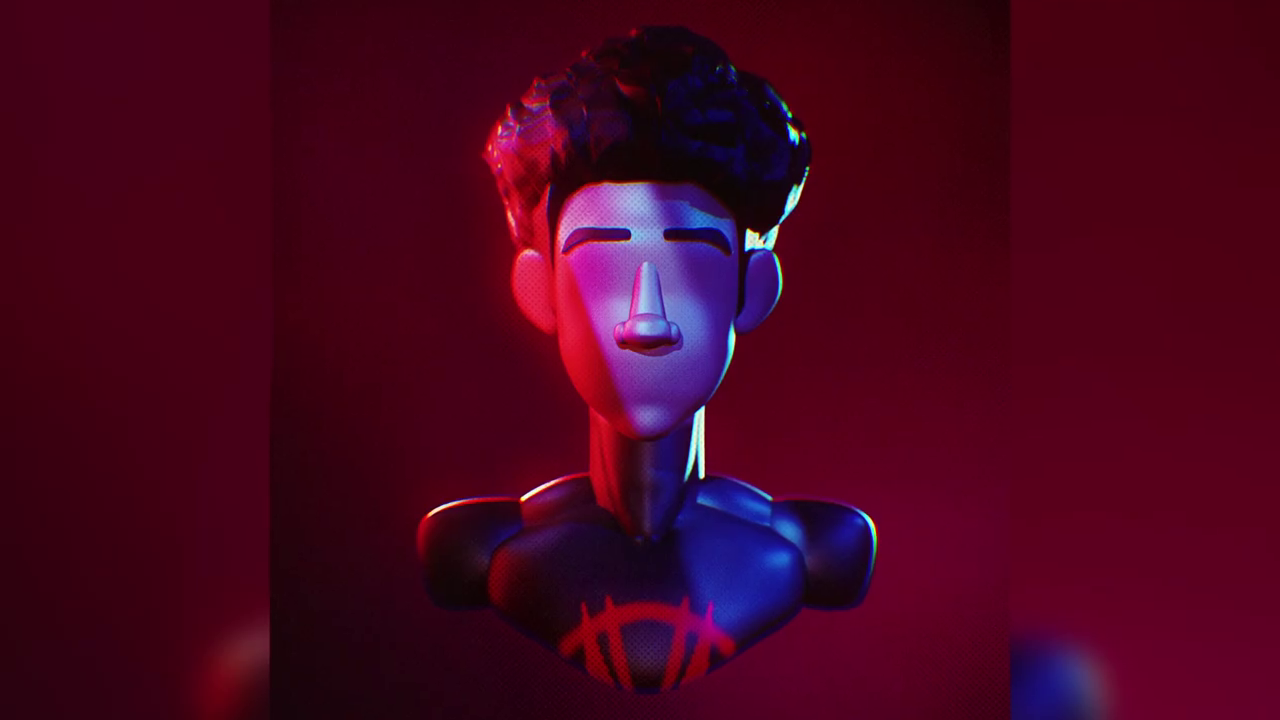